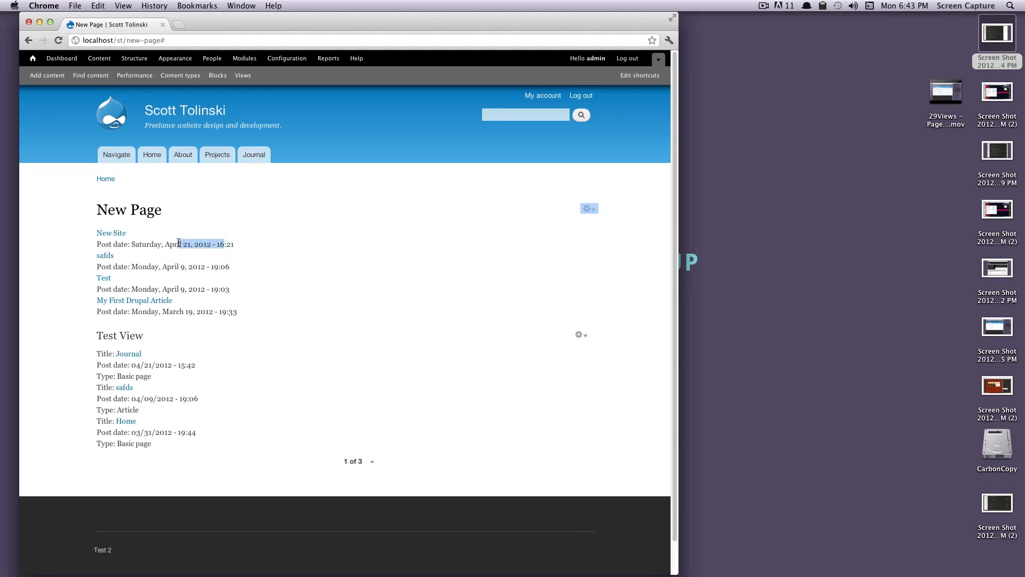
# - Open the New Page view for editing, review the Post date field's date format options, and close the field settings without changes
pyautogui.moveTo(136, 245); pyautogui.dragTo(209, 246)
pyautogui.click(590, 209)
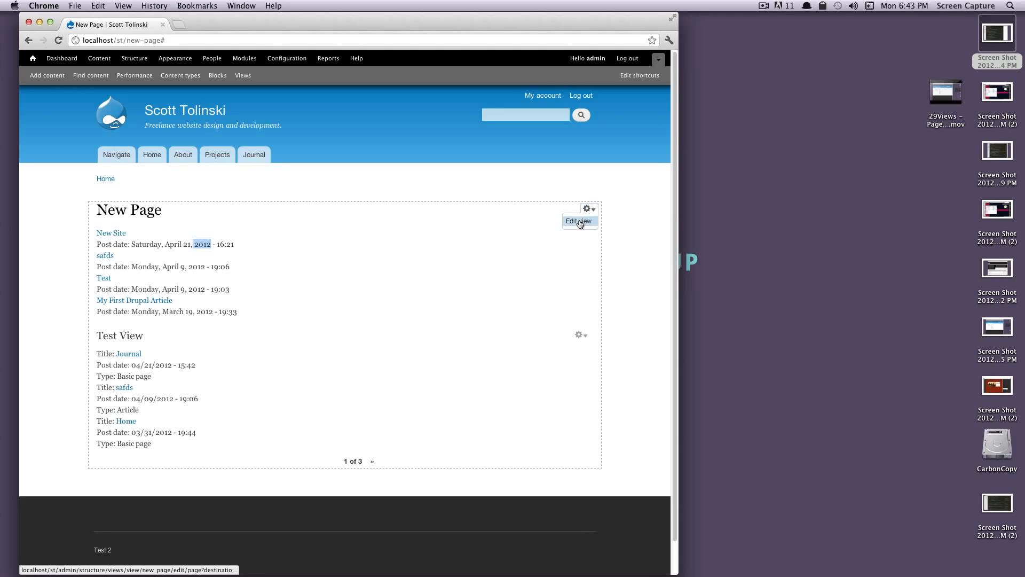
pyautogui.click(577, 221)
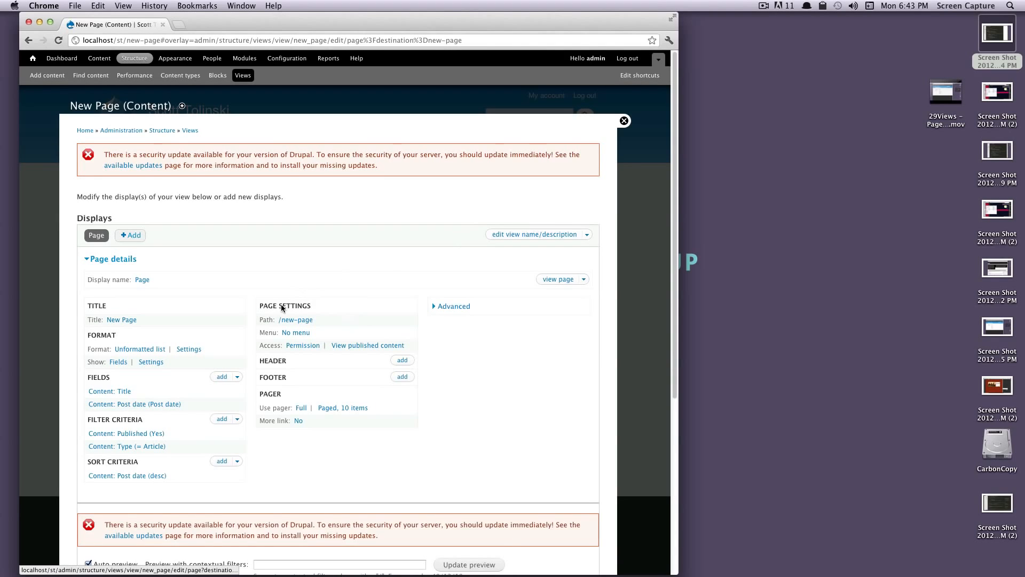
pyautogui.scroll(-2, 230, 321)
pyautogui.click(167, 364)
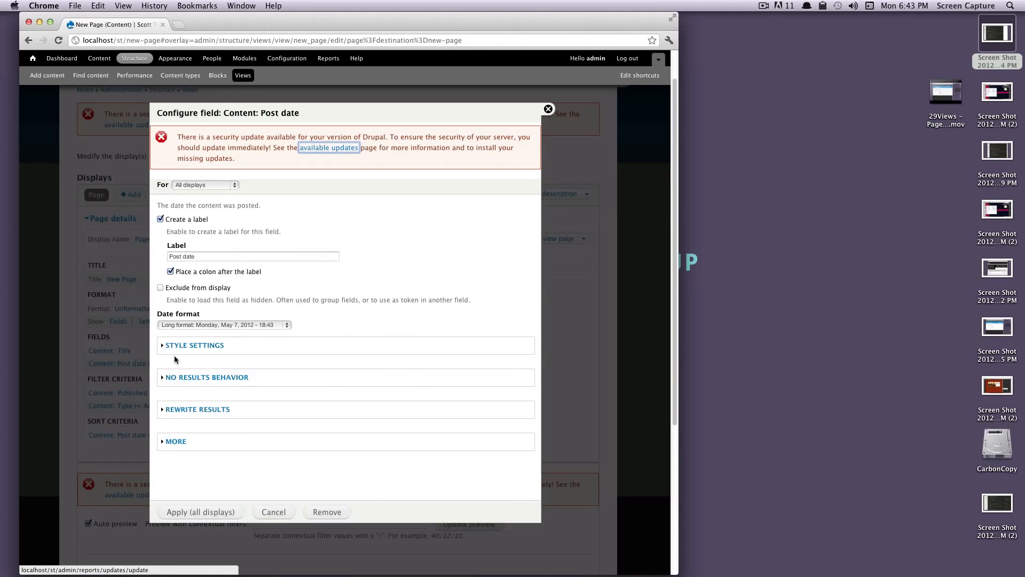
pyautogui.click(209, 324)
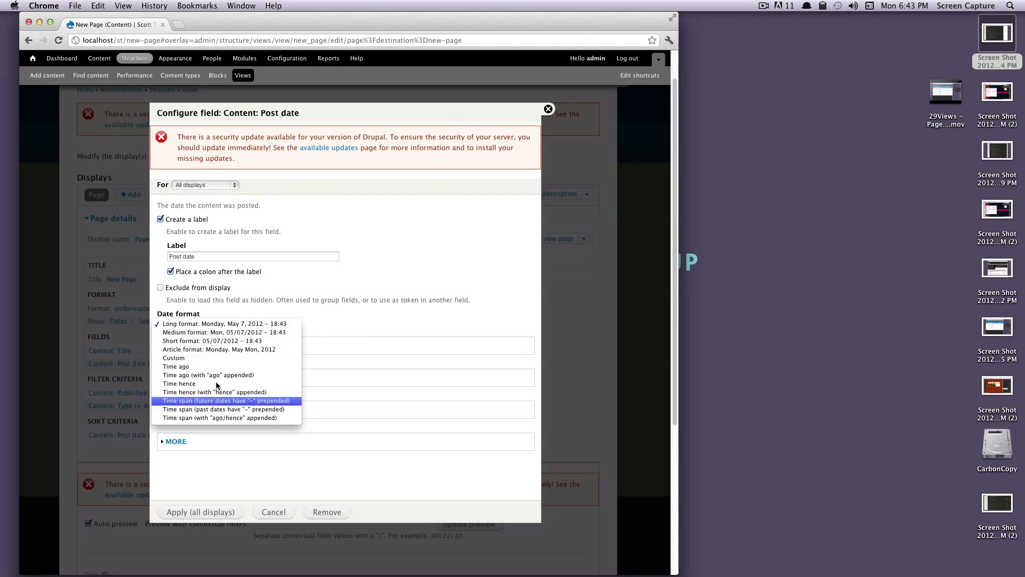
pyautogui.click(341, 329)
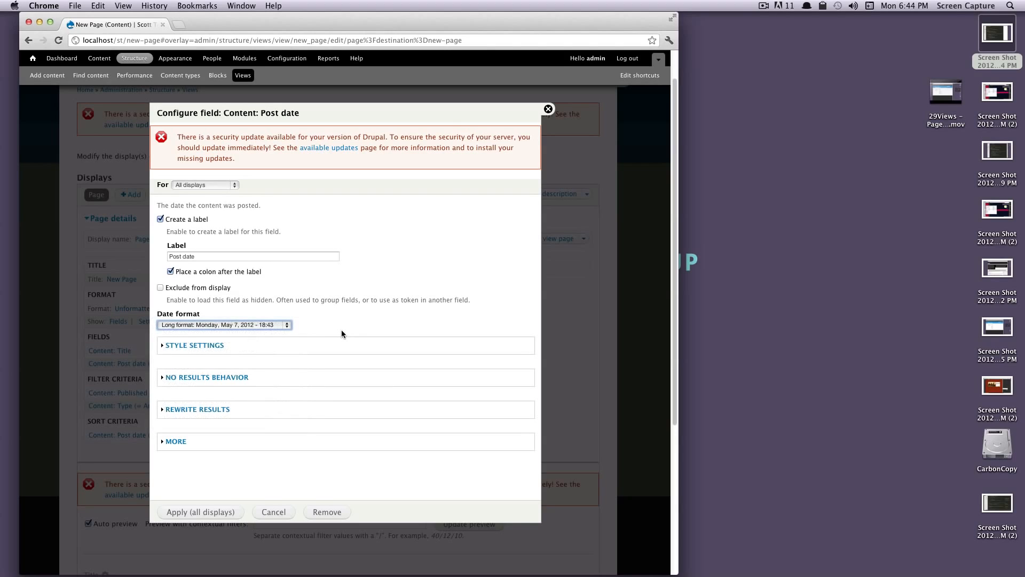
pyautogui.click(548, 109)
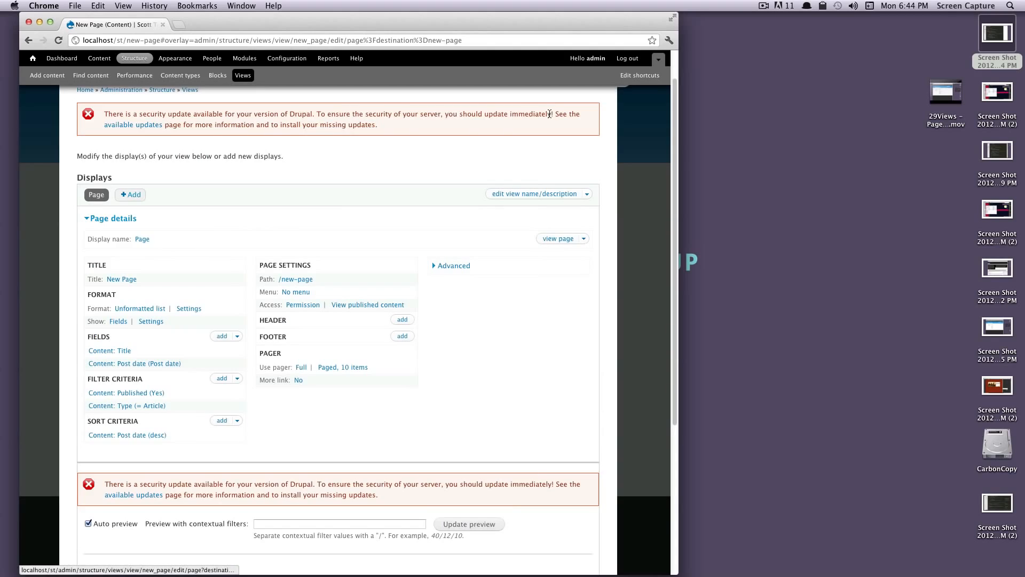
# - Open the site's Date and time configuration to show its date types
pyautogui.click(280, 58)
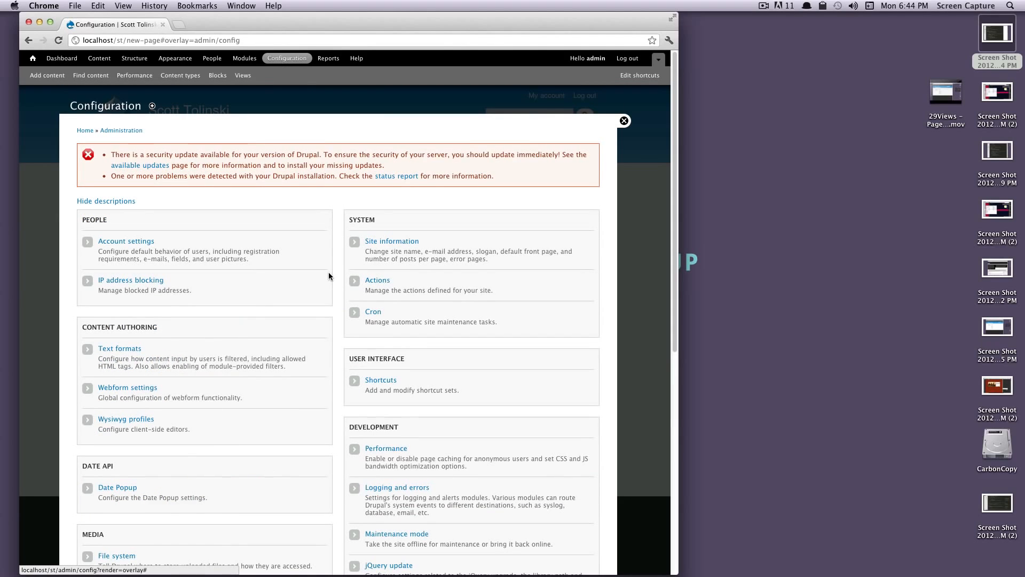
pyautogui.scroll(-7, 329, 276)
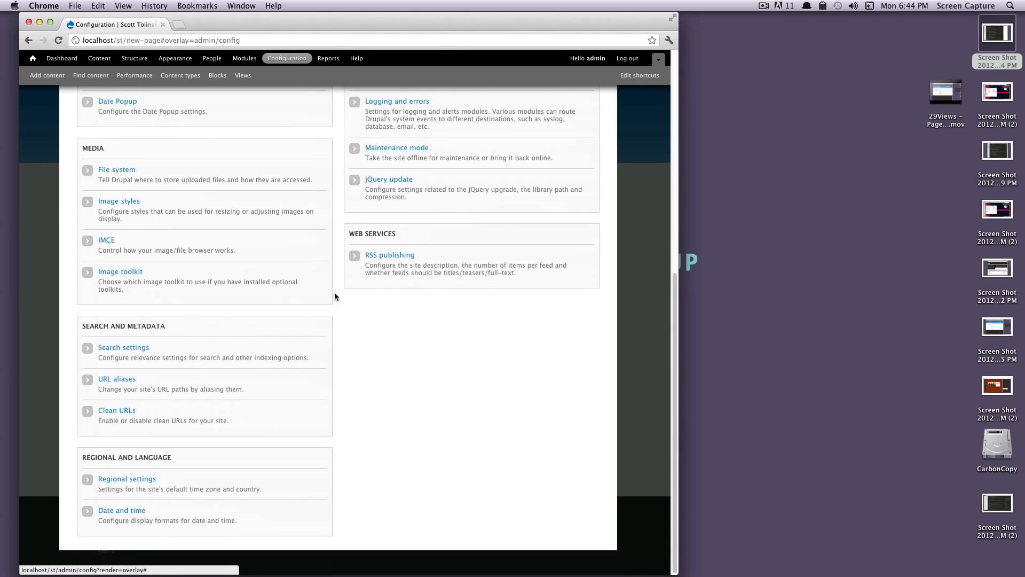
pyautogui.click(121, 511)
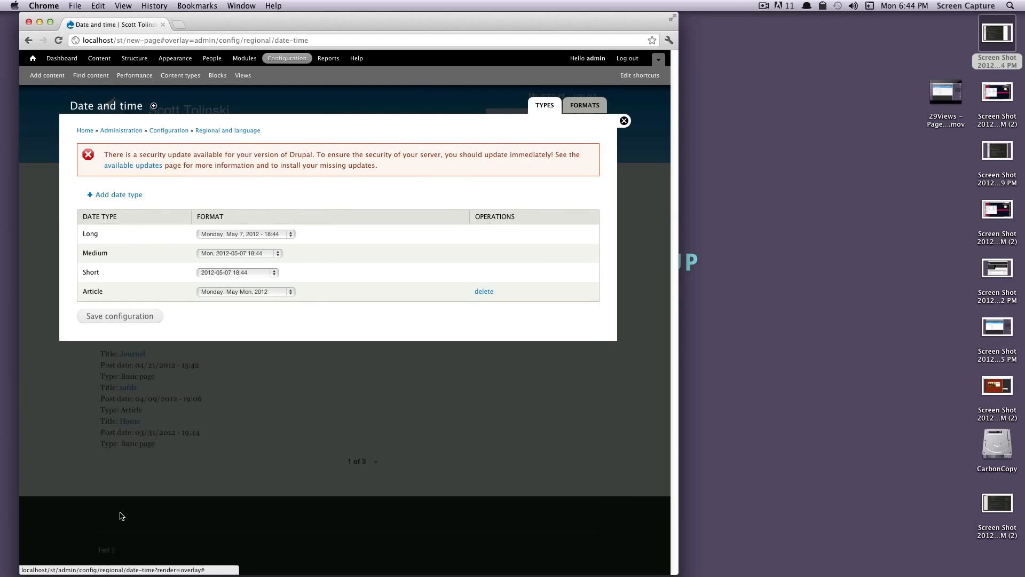
pyautogui.moveTo(124, 219); pyautogui.dragTo(68, 219)
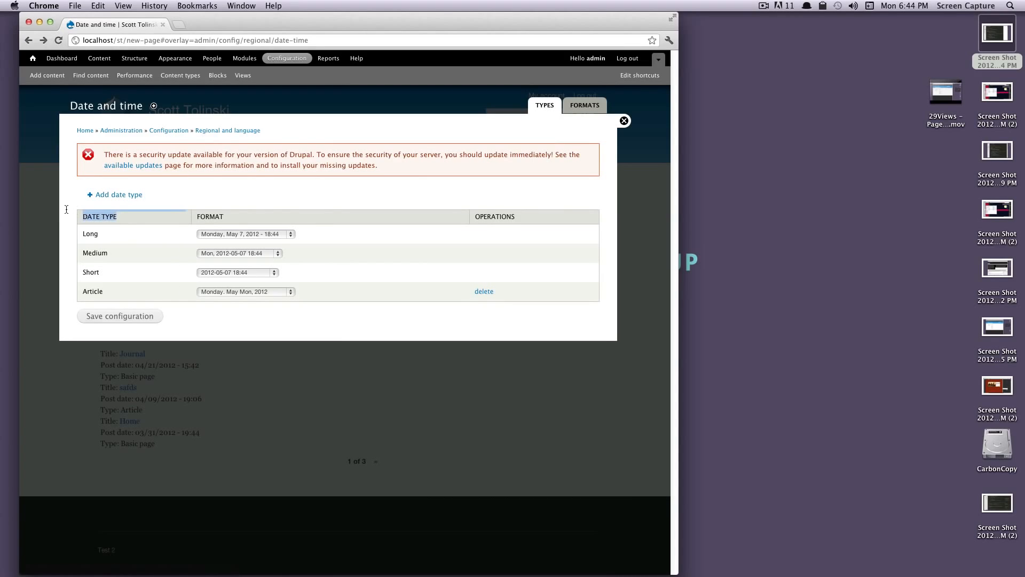
pyautogui.click(90, 235)
pyautogui.click(117, 195)
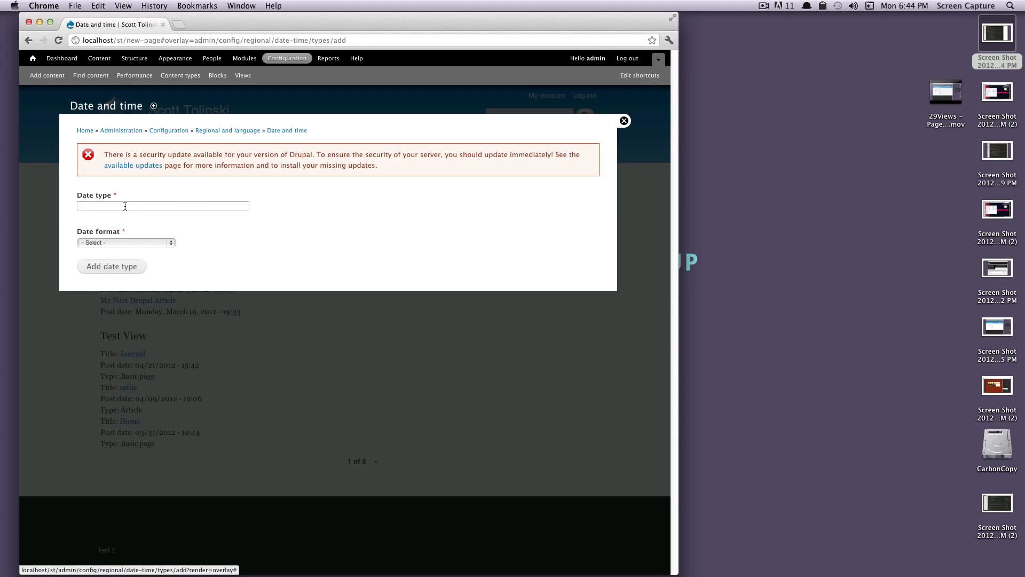
pyautogui.click(131, 208)
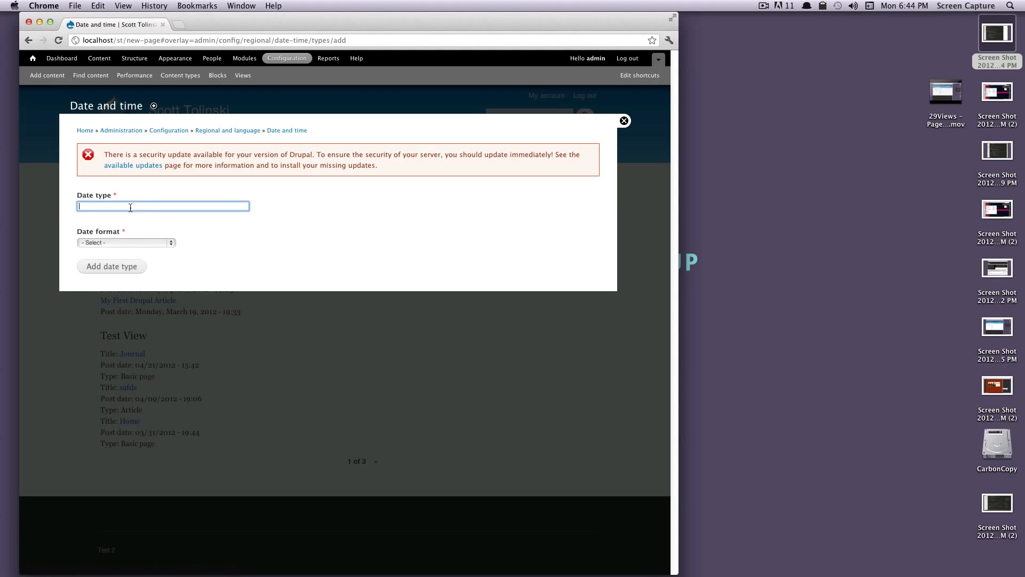
pyautogui.write('New Date')
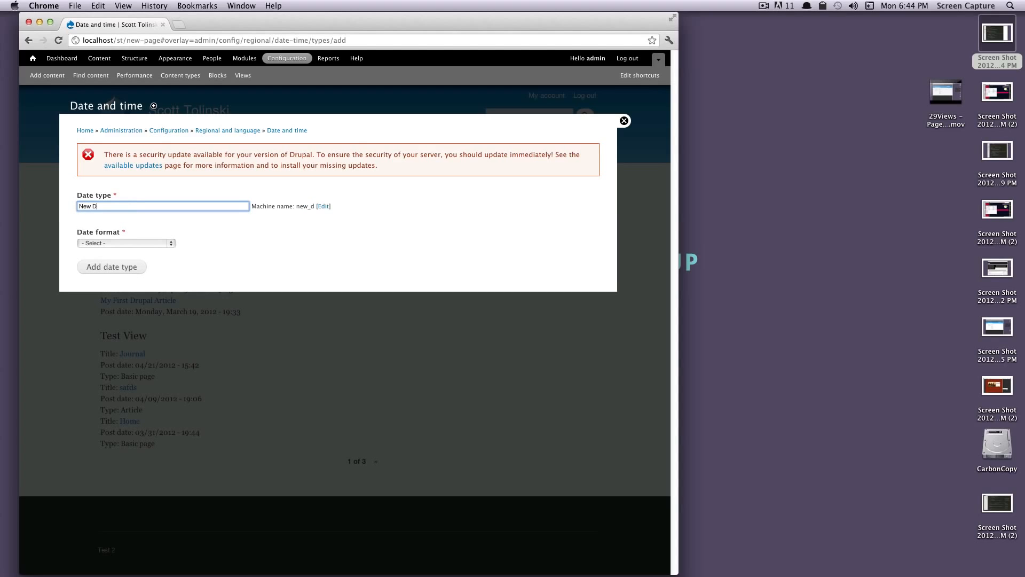
pyautogui.click(117, 243)
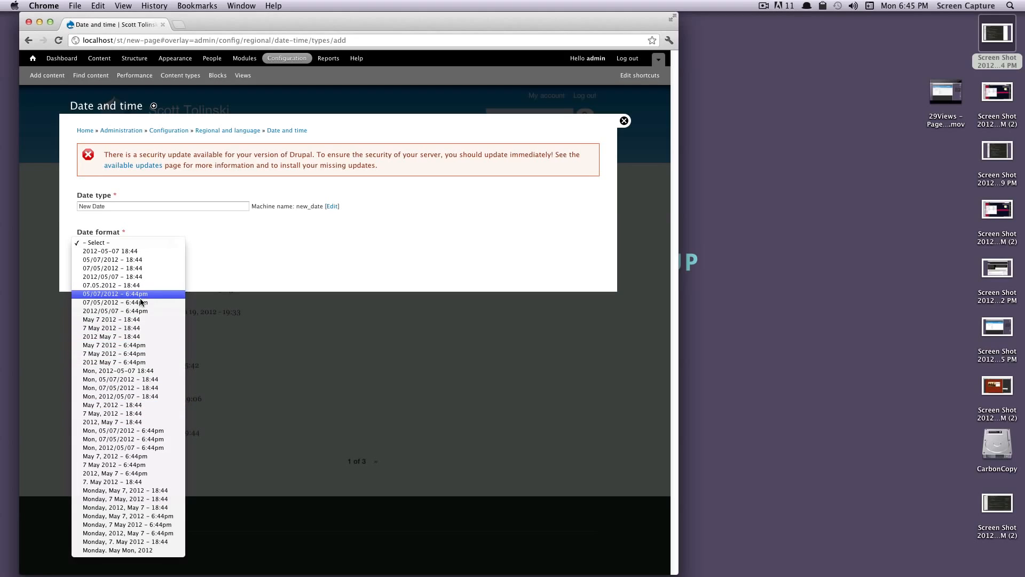
pyautogui.click(229, 252)
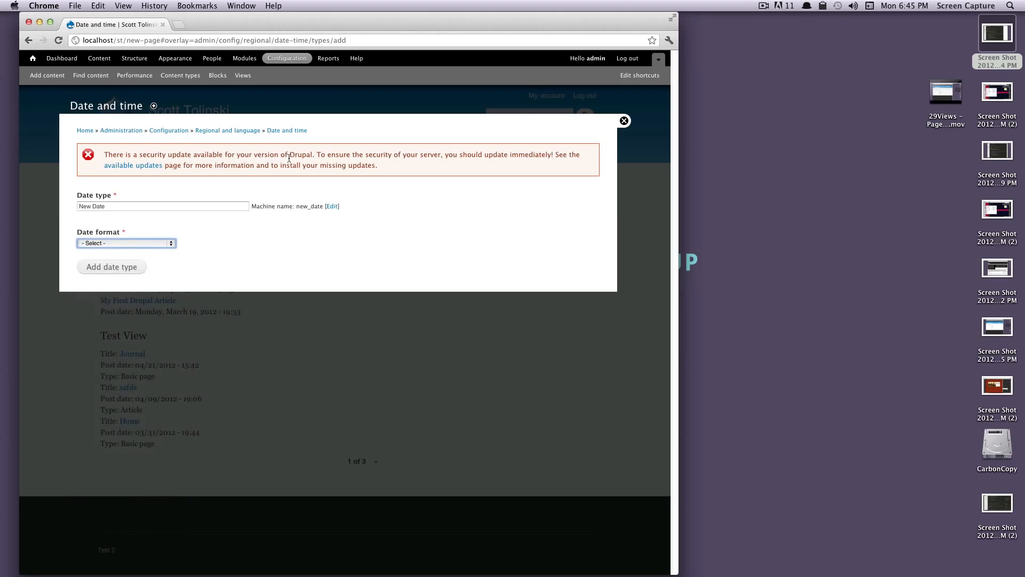
pyautogui.click(282, 131)
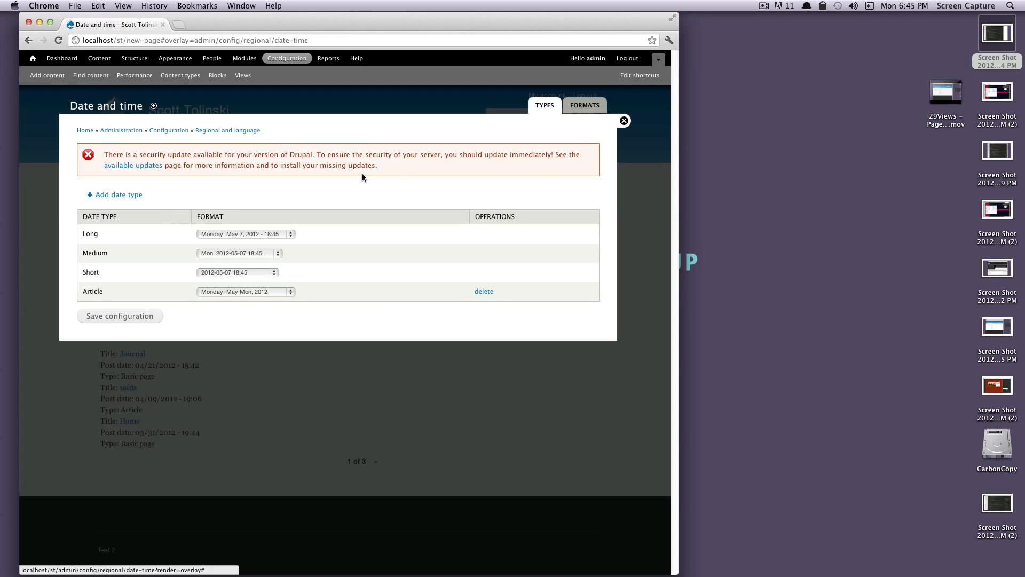
# - Switch the Date and time configuration to its formats and start adding a new custom format
pyautogui.click(581, 109)
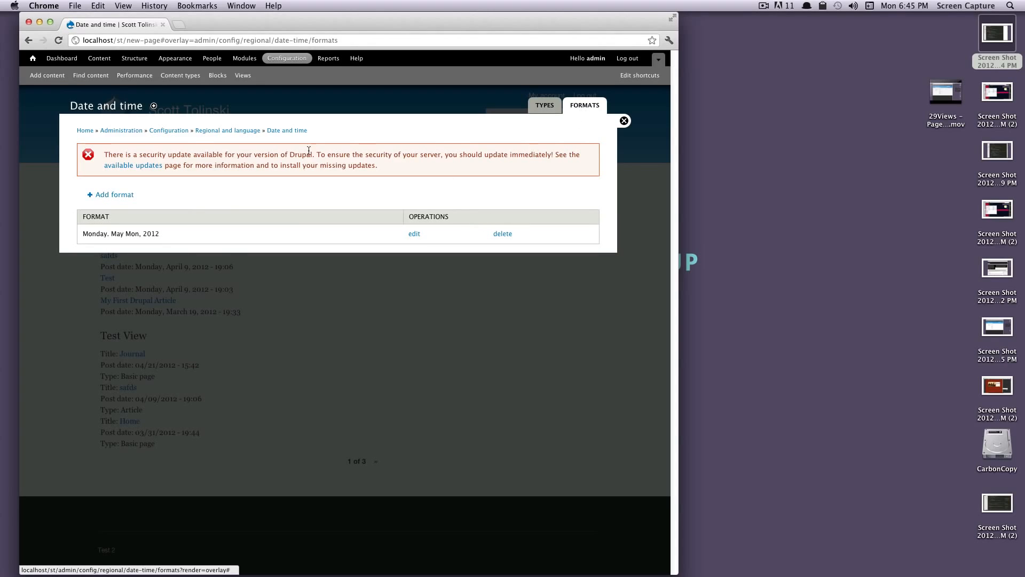
pyautogui.moveTo(204, 237); pyautogui.dragTo(83, 234)
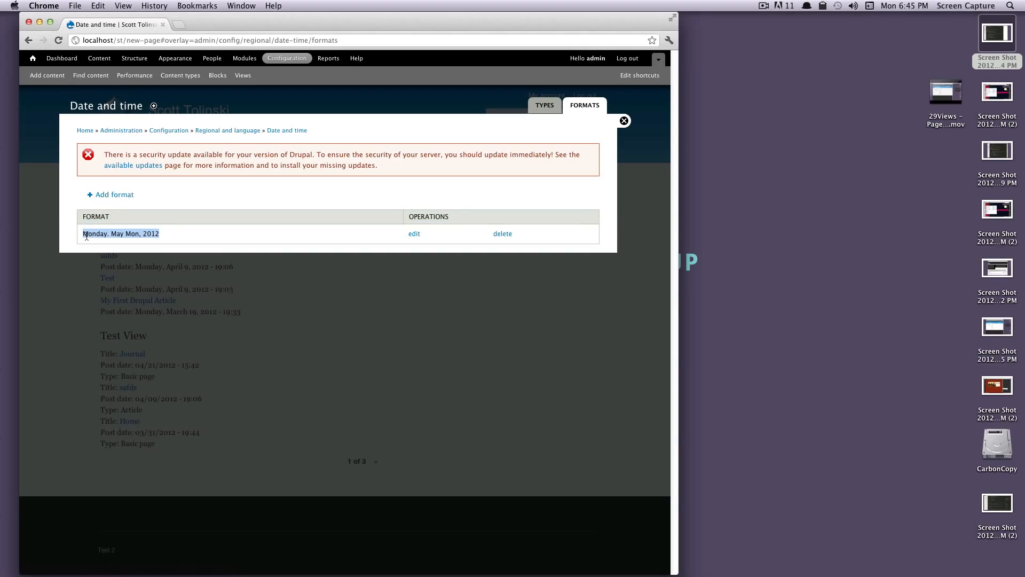
pyautogui.click(176, 234)
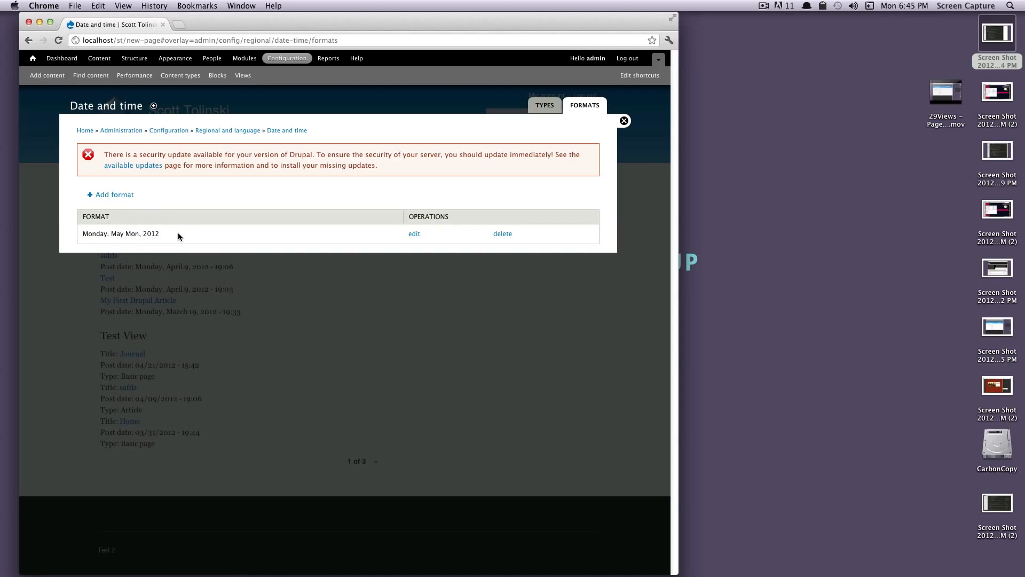
pyautogui.click(121, 196)
pyautogui.click(115, 205)
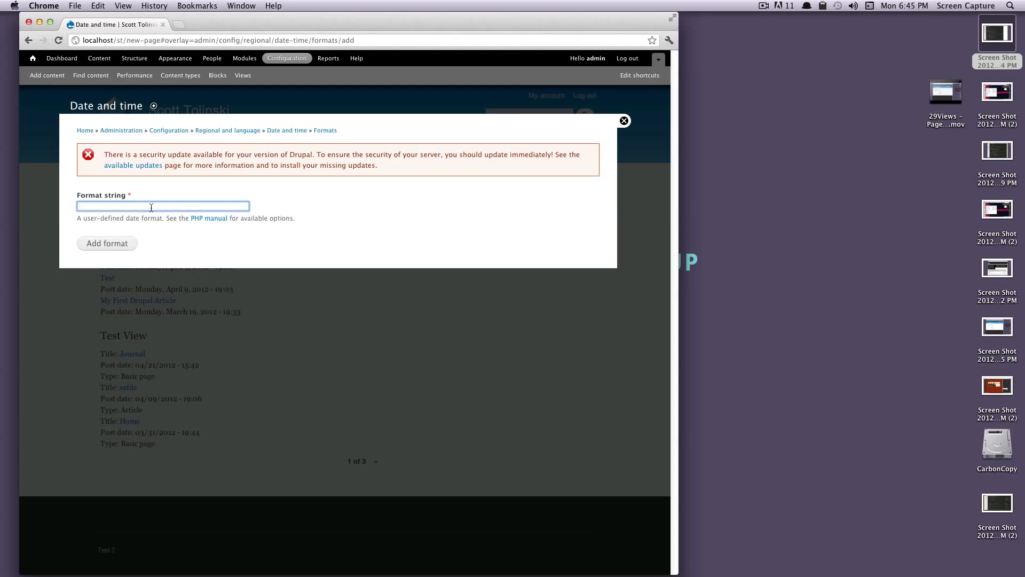
# - Open the linked PHP manual in a new window and place it beside the site, showing the format characters table
pyautogui.rightClick(219, 218)
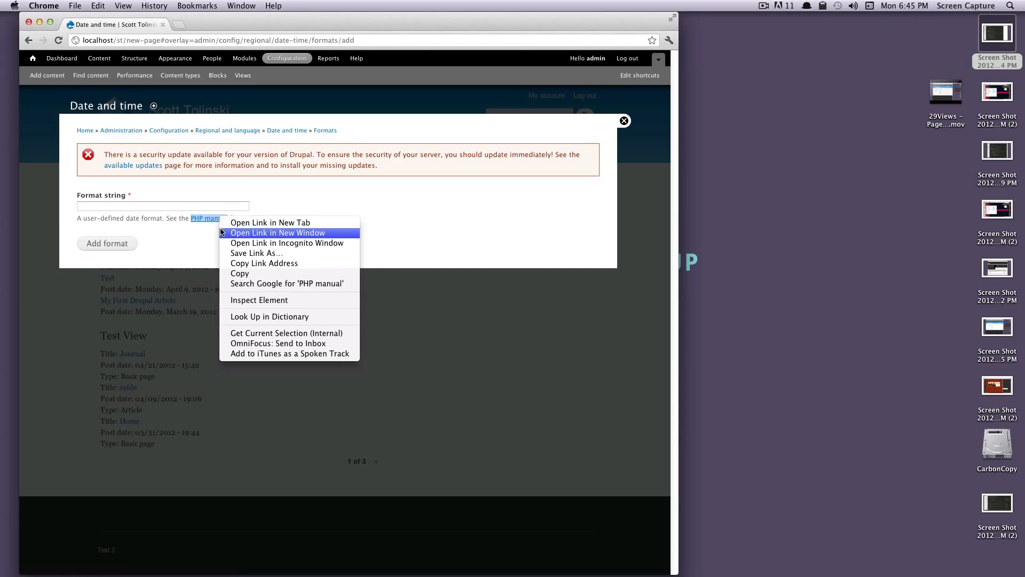
pyautogui.click(235, 233)
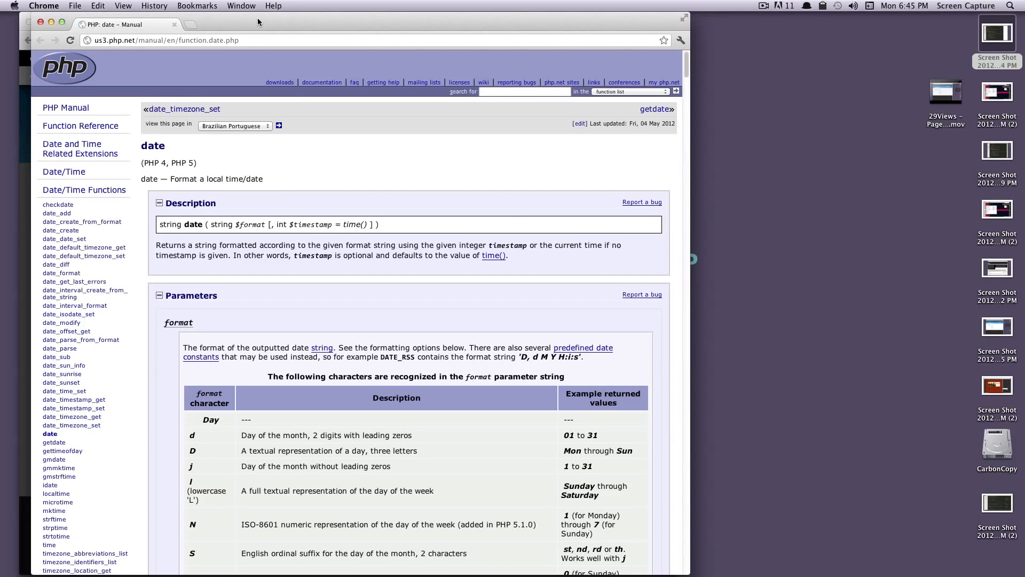
pyautogui.moveTo(260, 22); pyautogui.dragTo(639, 20)
pyautogui.scroll(-5, 714, 191)
# - Try "d" as the format string to preview its display, and clear the field again
pyautogui.click(377, 142)
pyautogui.click(216, 206)
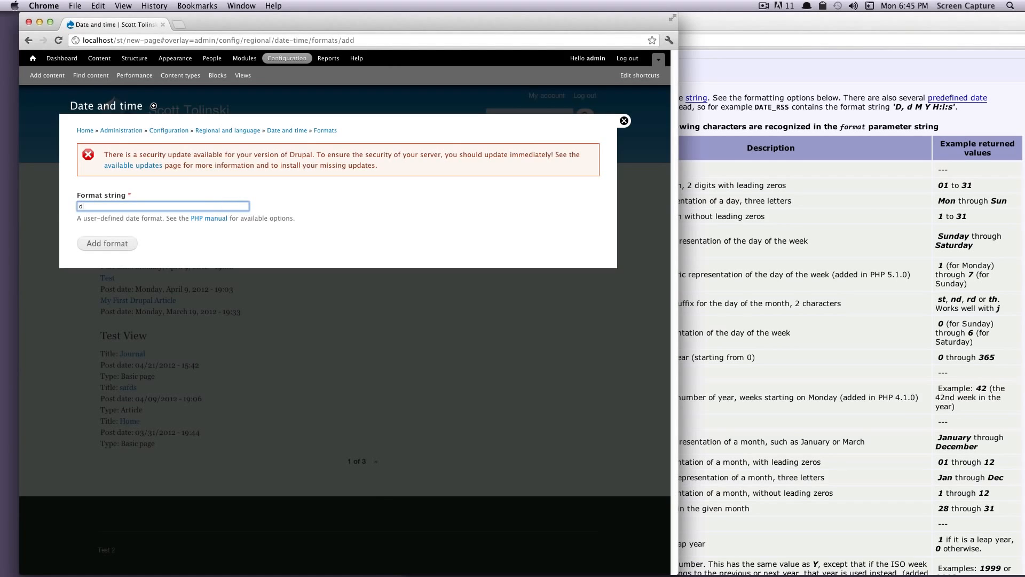
pyautogui.write('d')
pyautogui.moveTo(256, 206); pyautogui.dragTo(316, 205)
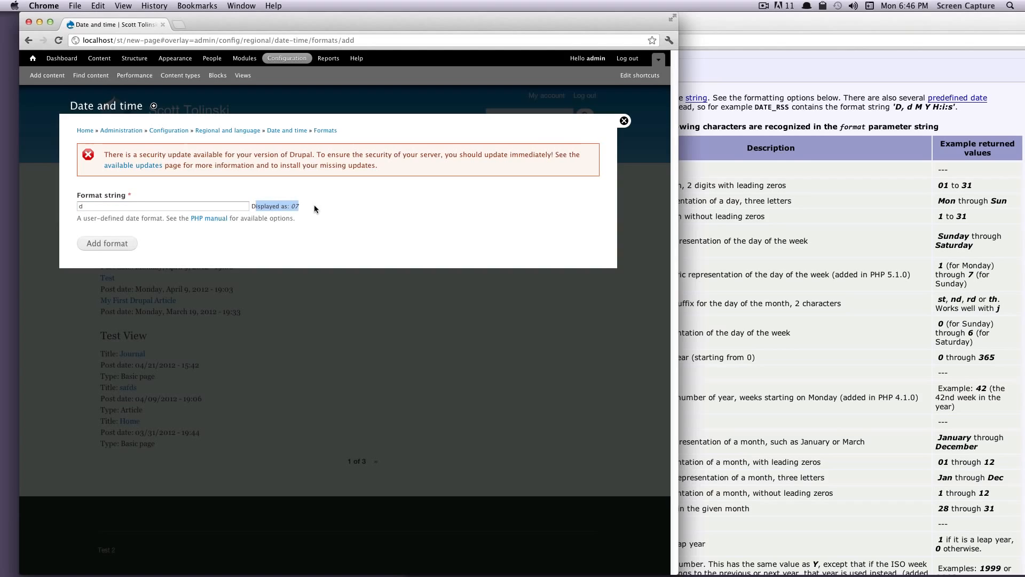
pyautogui.click(178, 206)
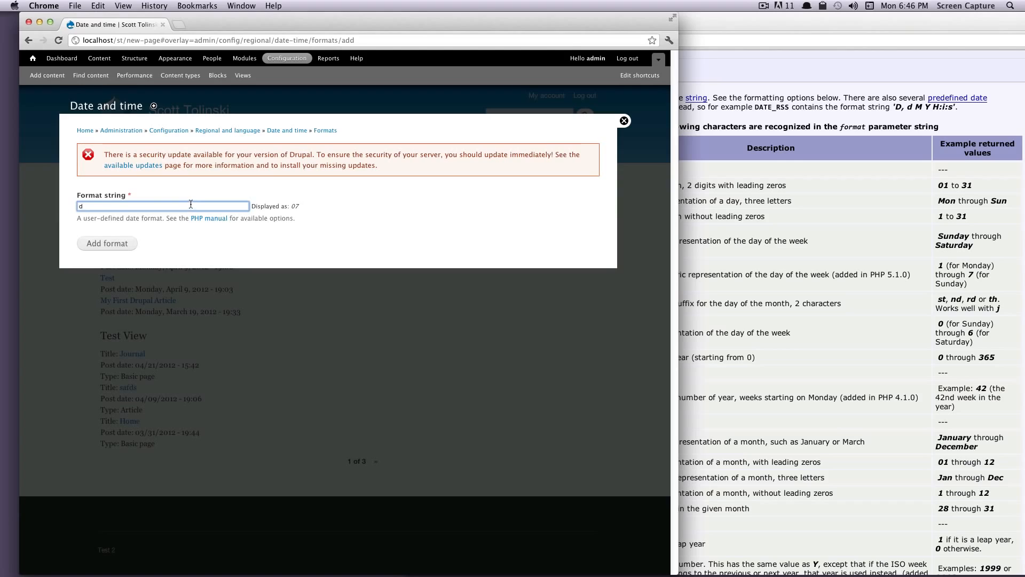
pyautogui.press('BackSpace')
# - Narrow the site window, look up the three-letter month character in the PHP manual, and enter "M d" as the format string
pyautogui.moveTo(678, 502); pyautogui.dragTo(611, 496)
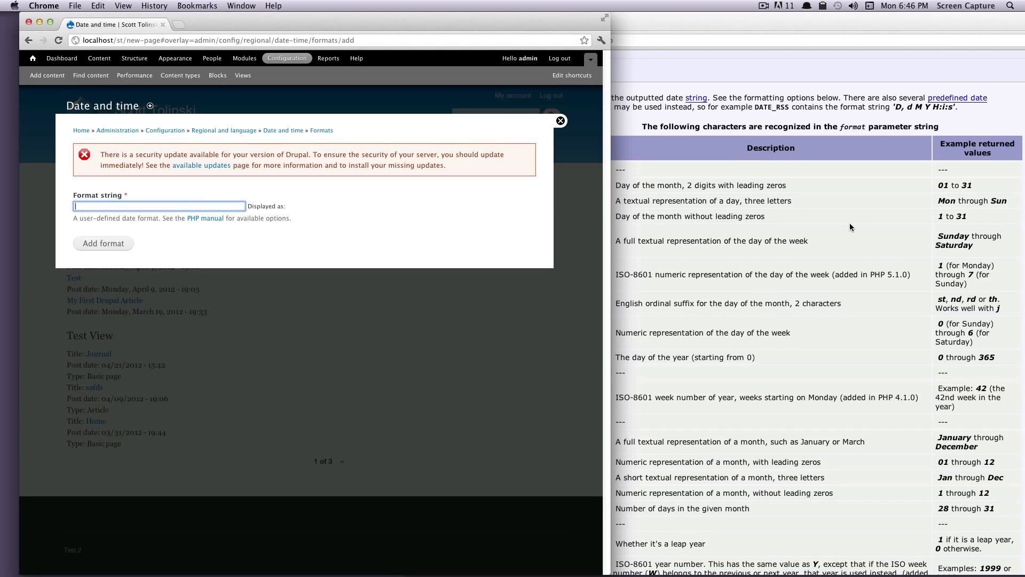
pyautogui.click(799, 258)
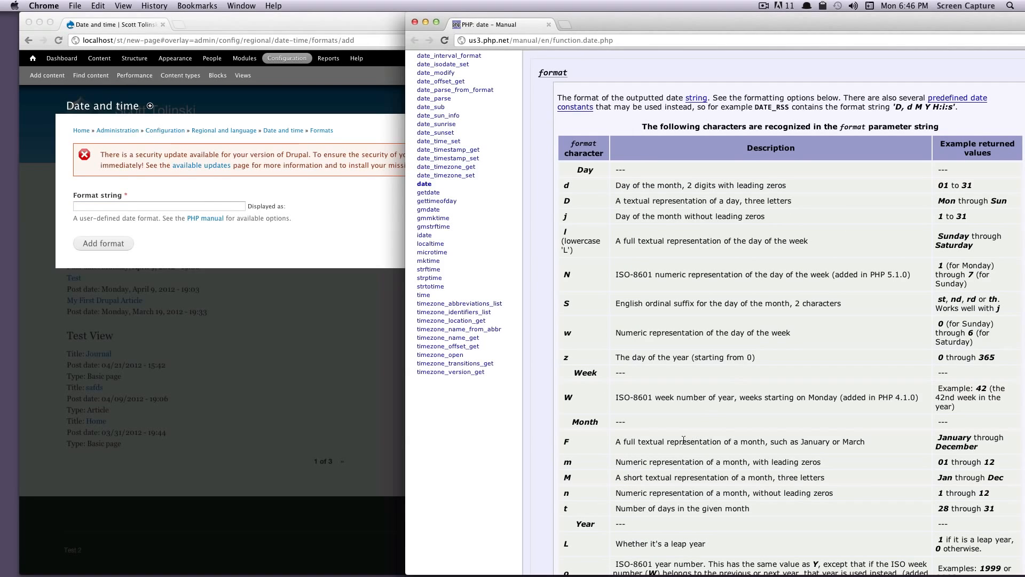
pyautogui.scroll(-2, 714, 451)
pyautogui.moveTo(952, 441); pyautogui.dragTo(936, 441)
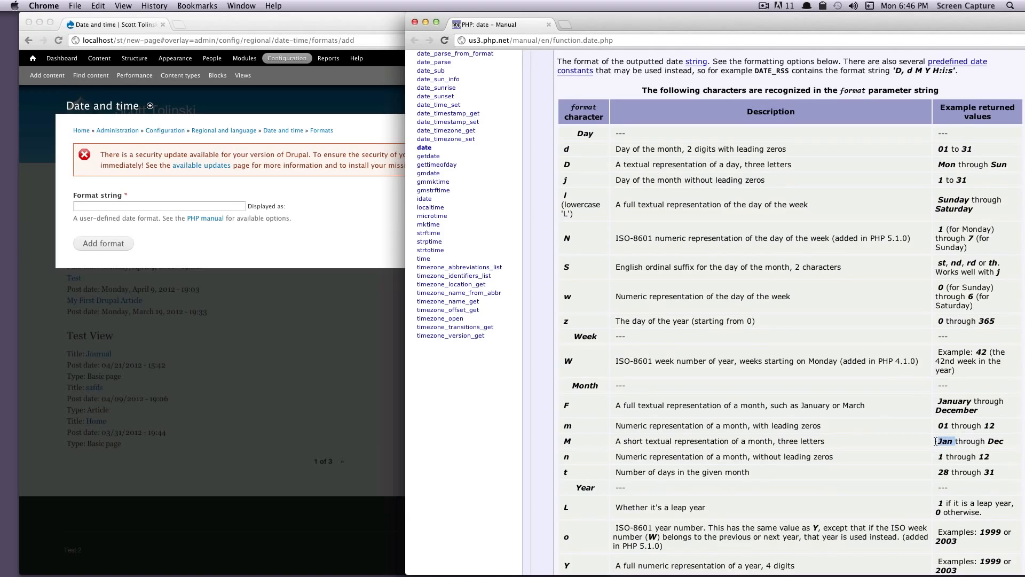
pyautogui.click(990, 441)
pyautogui.moveTo(746, 442); pyautogui.dragTo(403, 311)
pyautogui.click(212, 207)
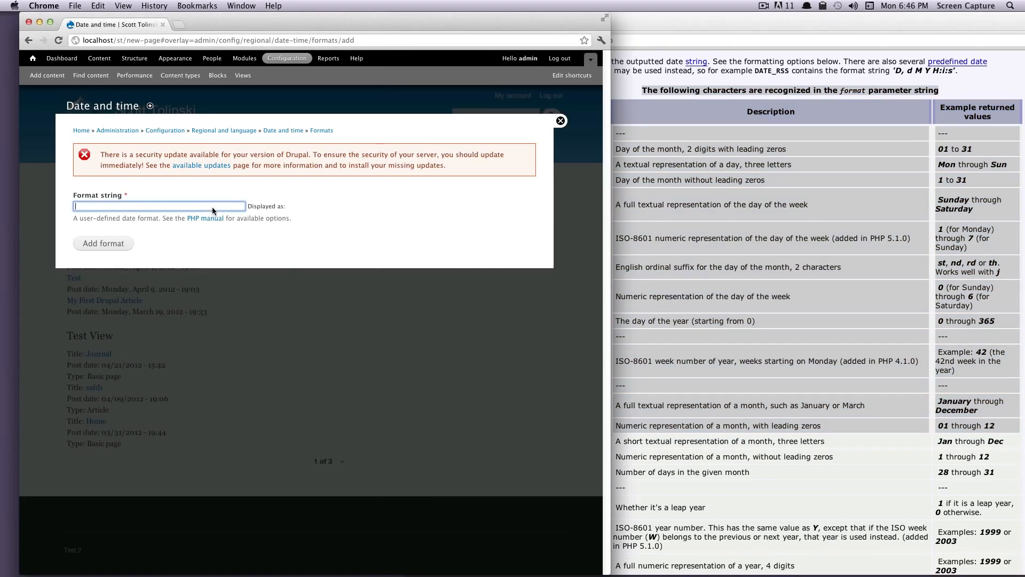
pyautogui.write('M d')
pyautogui.moveTo(283, 206); pyautogui.dragTo(423, 215)
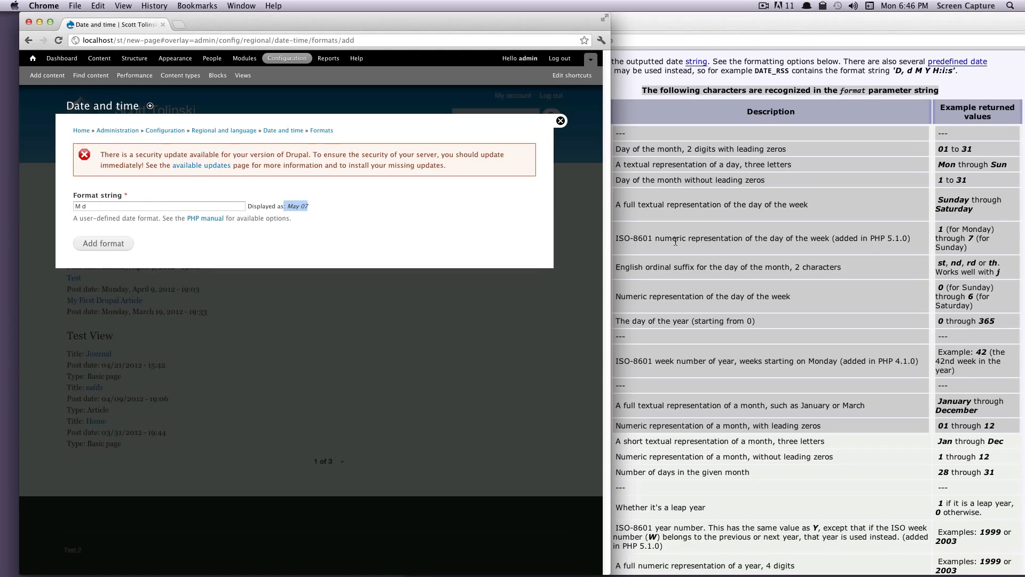
# - Look up the four-digit year character in the PHP manual and extend the format string to "M d Y"
pyautogui.scroll(-3, 861, 376)
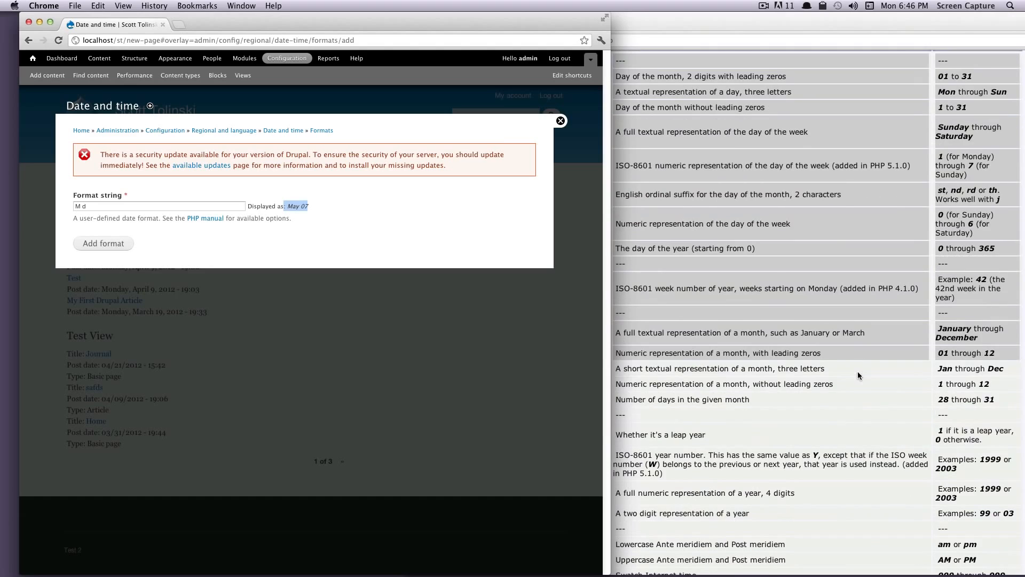
pyautogui.click(819, 382)
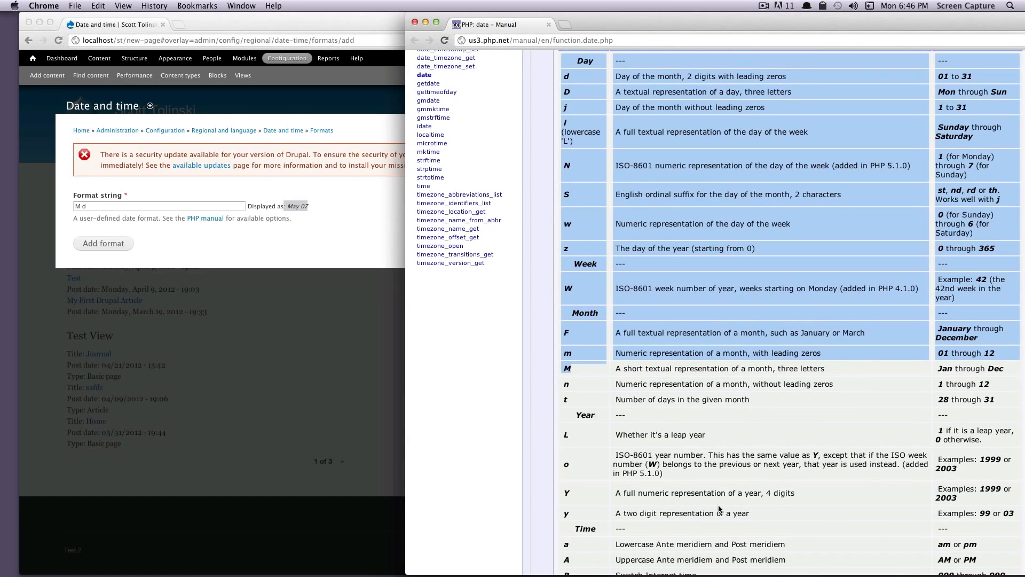
pyautogui.moveTo(745, 493); pyautogui.dragTo(550, 476)
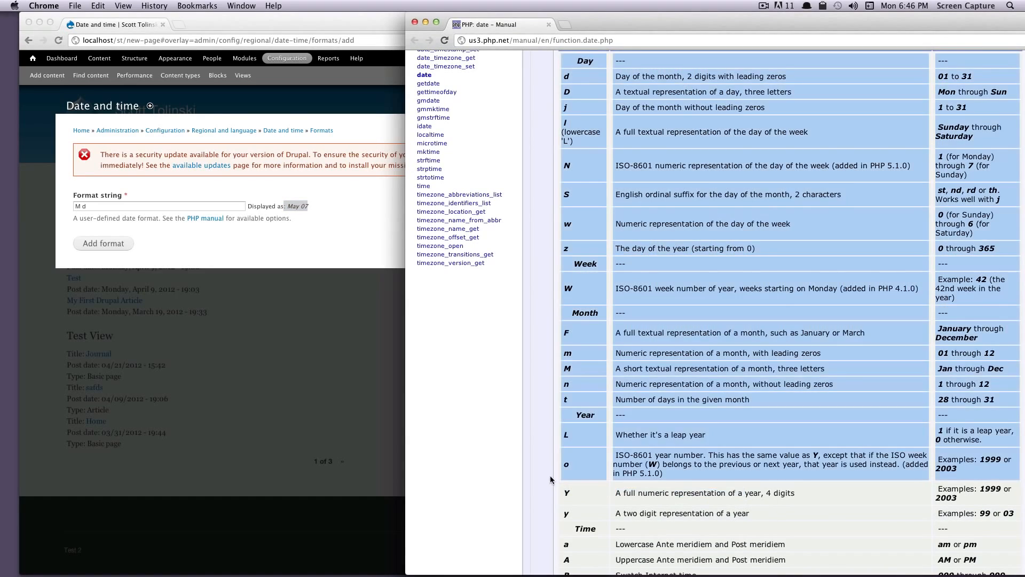
pyautogui.click(226, 155)
pyautogui.click(160, 206)
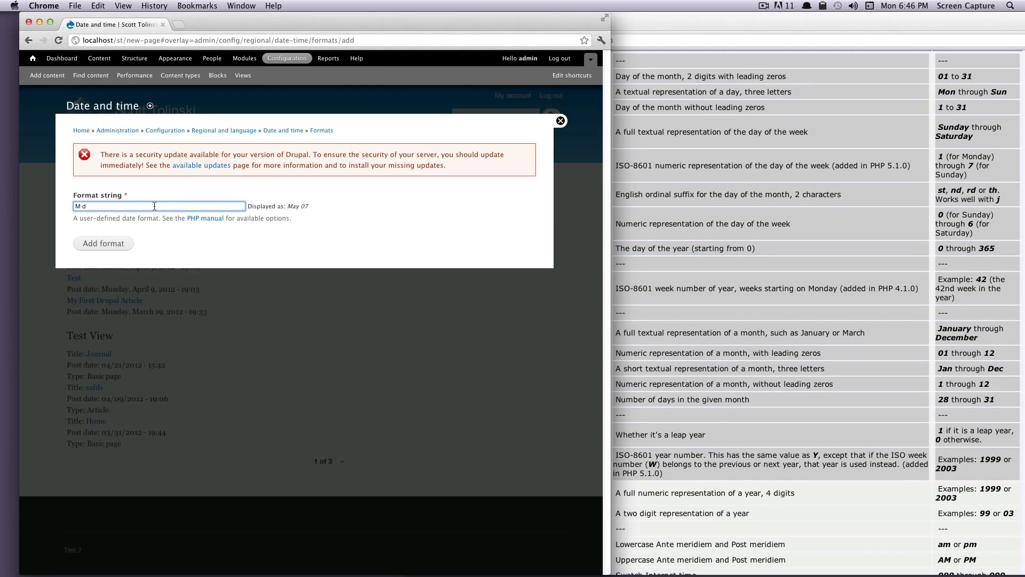
pyautogui.write('Y')
pyautogui.moveTo(289, 206)
pyautogui.mouseDown()
pyautogui.moveTo(316, 206)
pyautogui.moveTo(303, 207)
pyautogui.mouseUp()
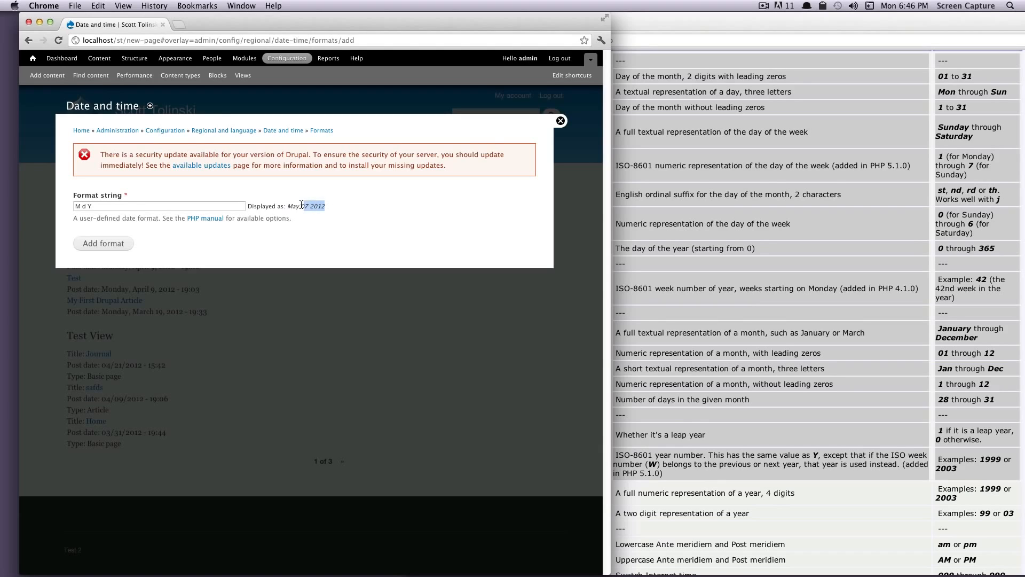
# - Try appending "!!!!wdfsd" to the "M d Y" format string to preview its display, and remove the extra characters
pyautogui.click(175, 206)
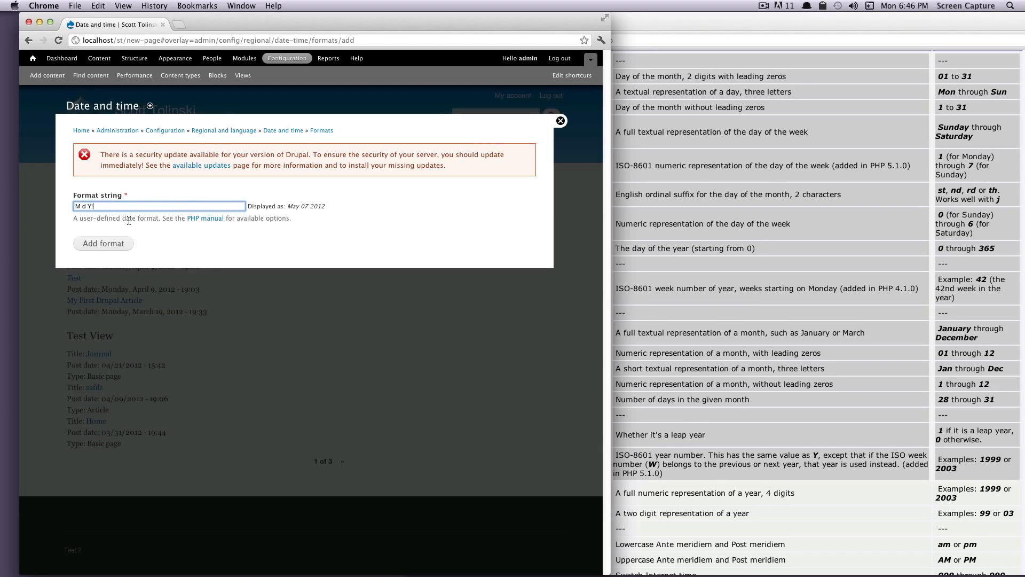
pyautogui.write('!!!!wdfsd')
pyautogui.doubleClick(326, 207)
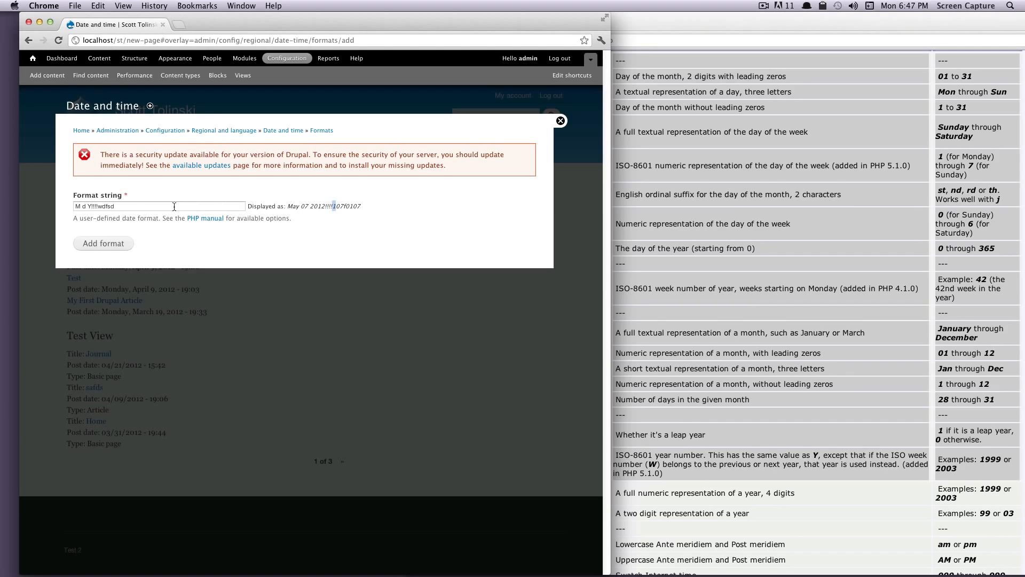
pyautogui.click(122, 206)
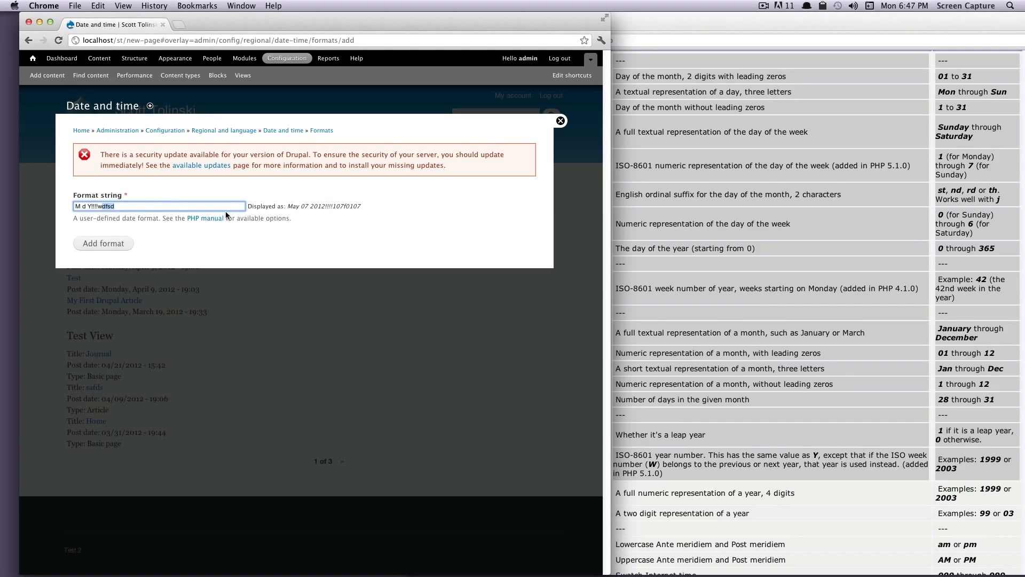
pyautogui.moveTo(362, 206); pyautogui.dragTo(343, 204)
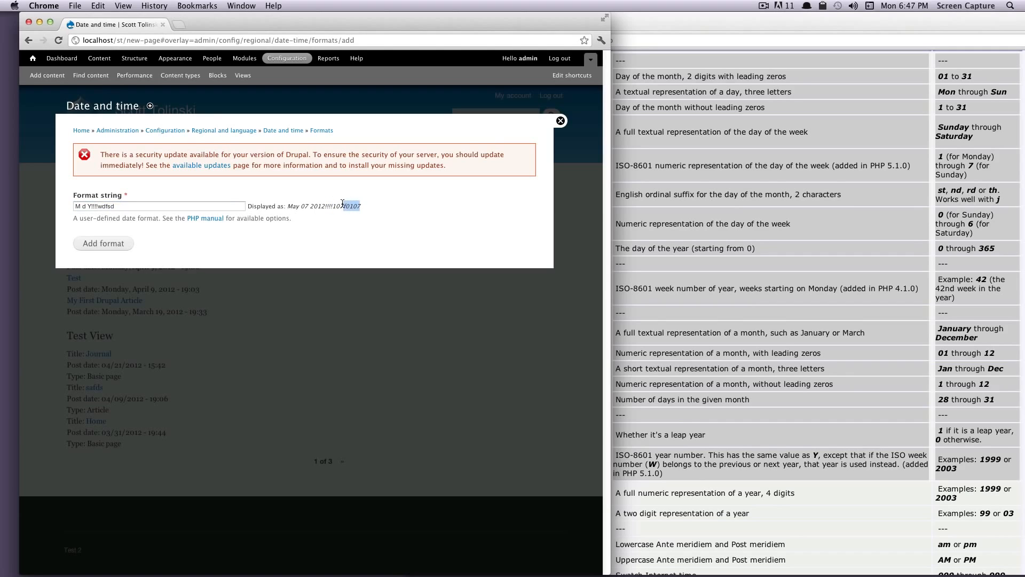
pyautogui.click(157, 209)
pyautogui.press('BackSpace')
pyautogui.press('BackSpace')
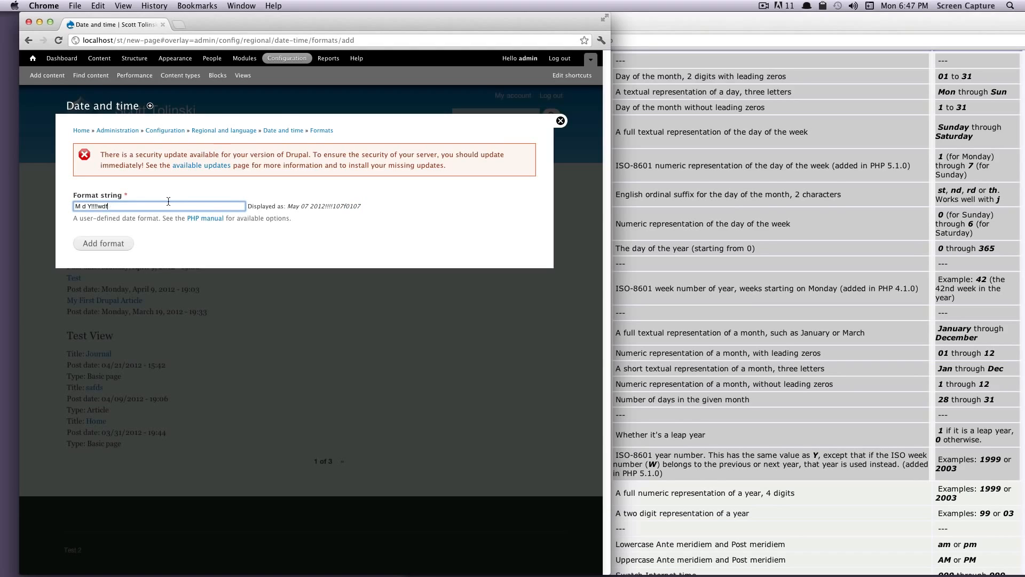
pyautogui.press('BackSpace')
pyautogui.press('BackSpace')
pyautogui.press('BackSpace')
pyautogui.press('BackSpace')
pyautogui.press('BackSpace')
pyautogui.press('BackSpace')
pyautogui.press('BackSpace')
# - Add "M d Y" as a custom date format, reload the formats list, and review its entries
pyautogui.click(107, 242)
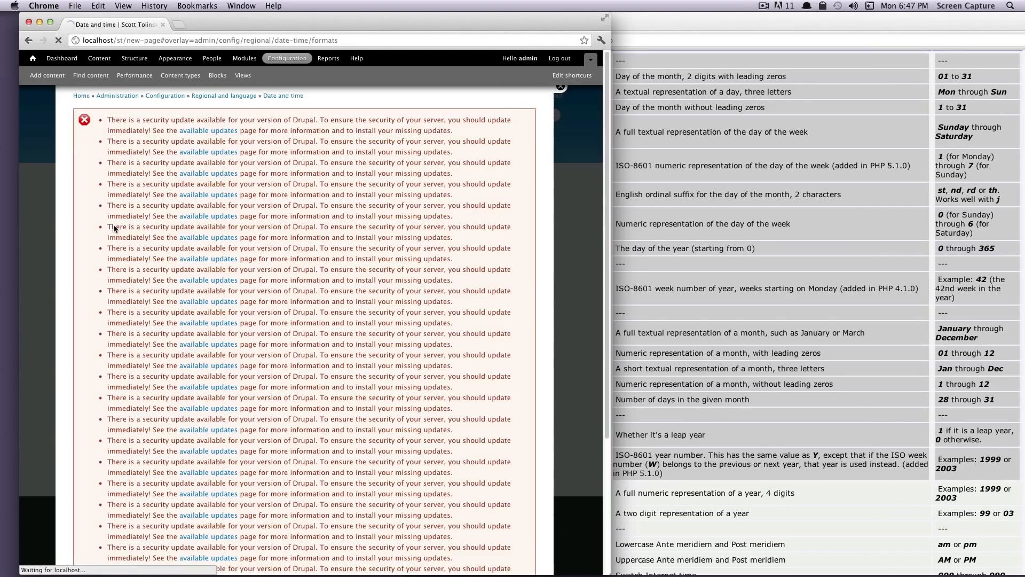
pyautogui.scroll(-5, 118, 238)
pyautogui.scroll(2, 119, 238)
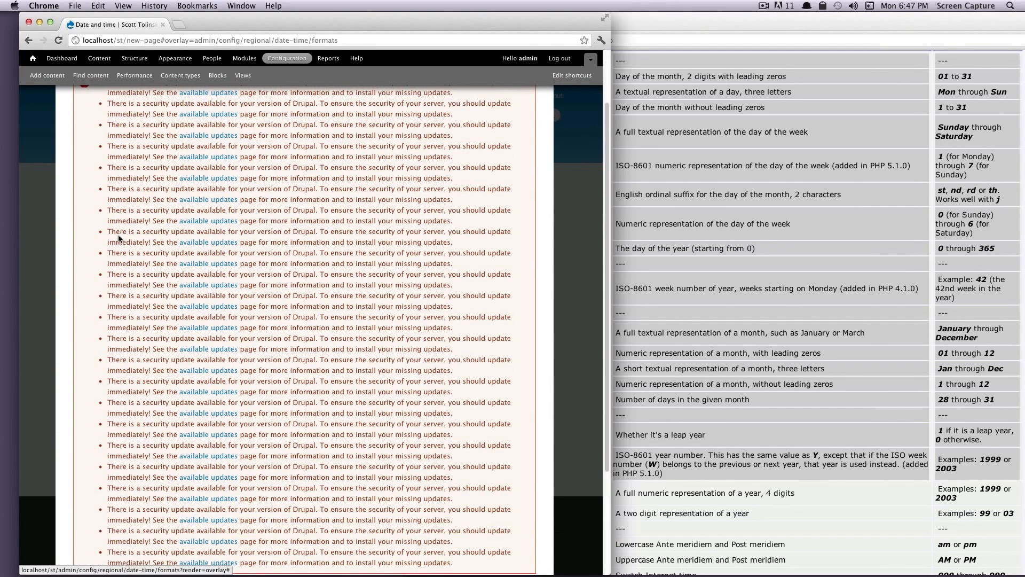
pyautogui.press('super+r')
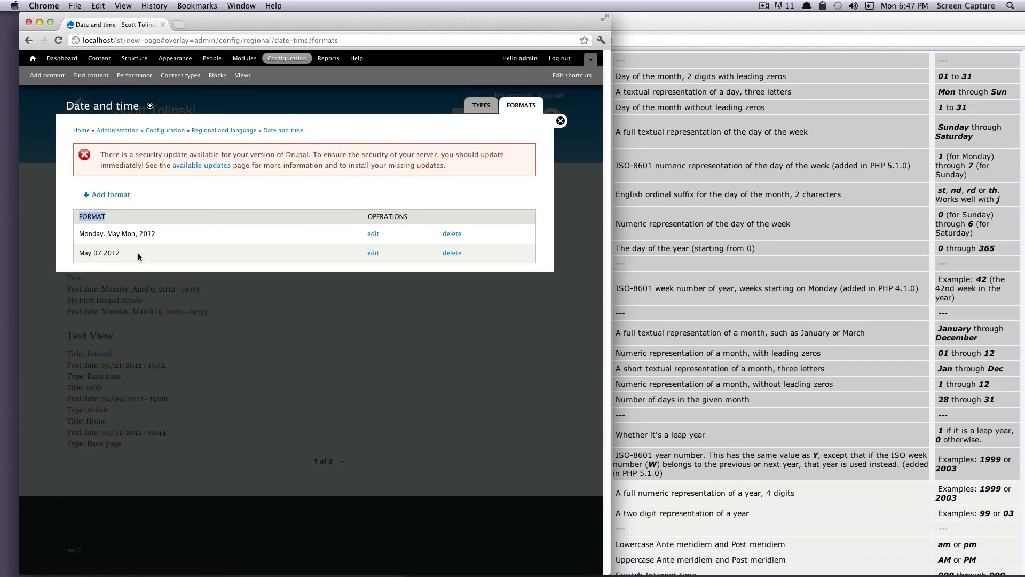
pyautogui.moveTo(138, 252); pyautogui.dragTo(79, 253)
pyautogui.moveTo(169, 232); pyautogui.dragTo(76, 249)
pyautogui.click(146, 251)
# - Add a date type named "New Type" that uses the "May 07 2012" format, and save the configuration
pyautogui.click(493, 104)
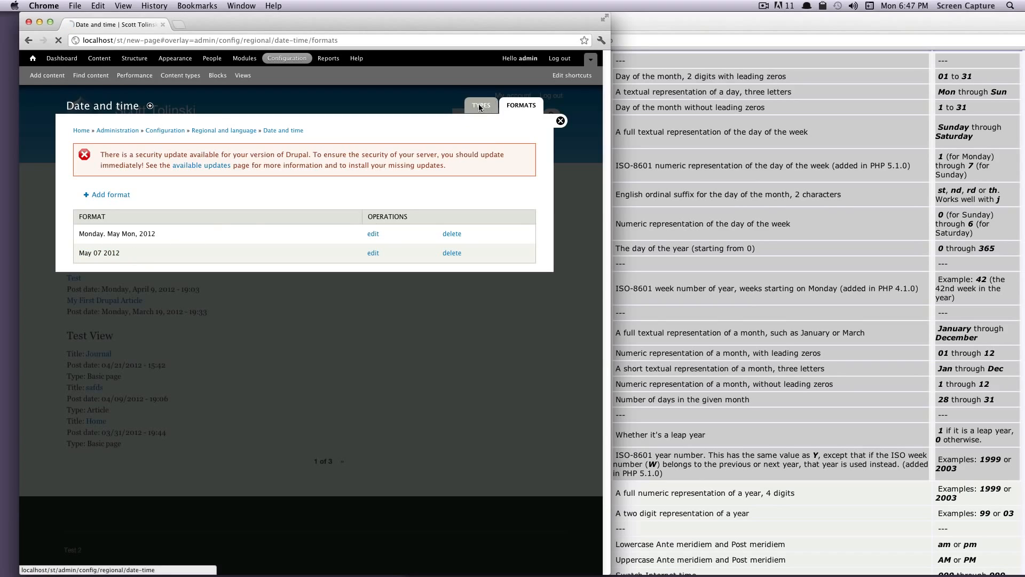
pyautogui.click(122, 195)
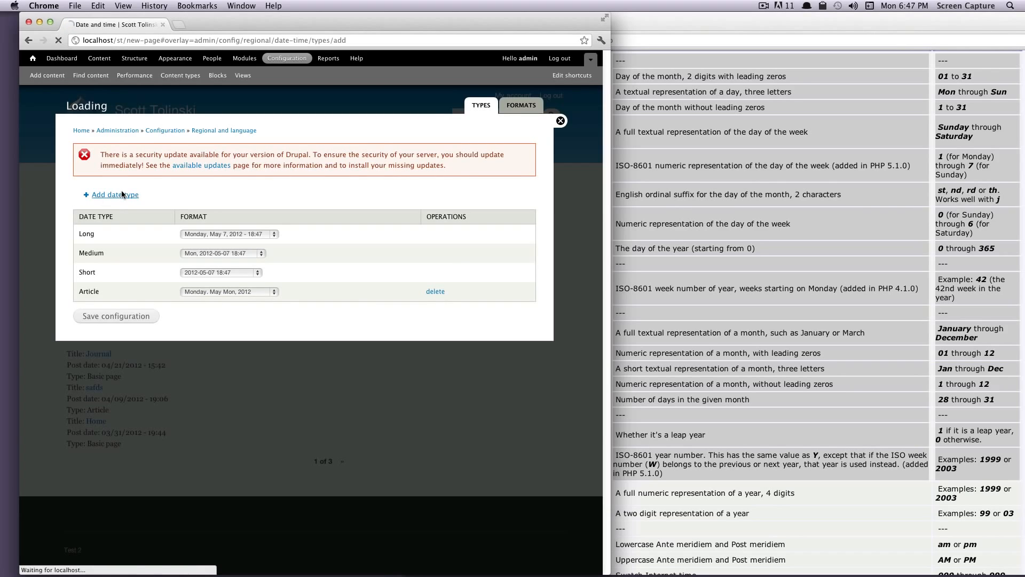
pyautogui.click(123, 206)
pyautogui.write('N')
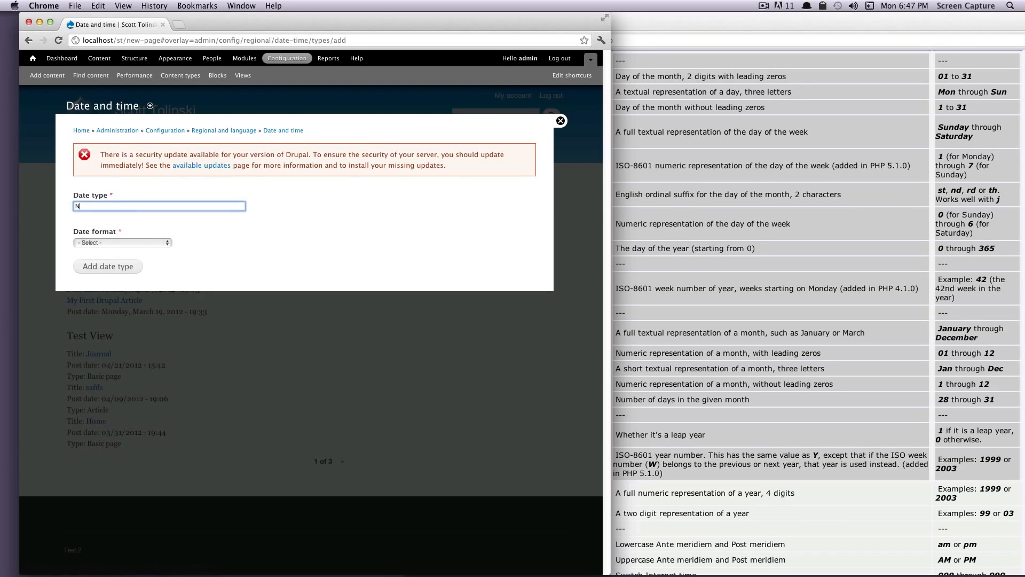
pyautogui.write('ew Type')
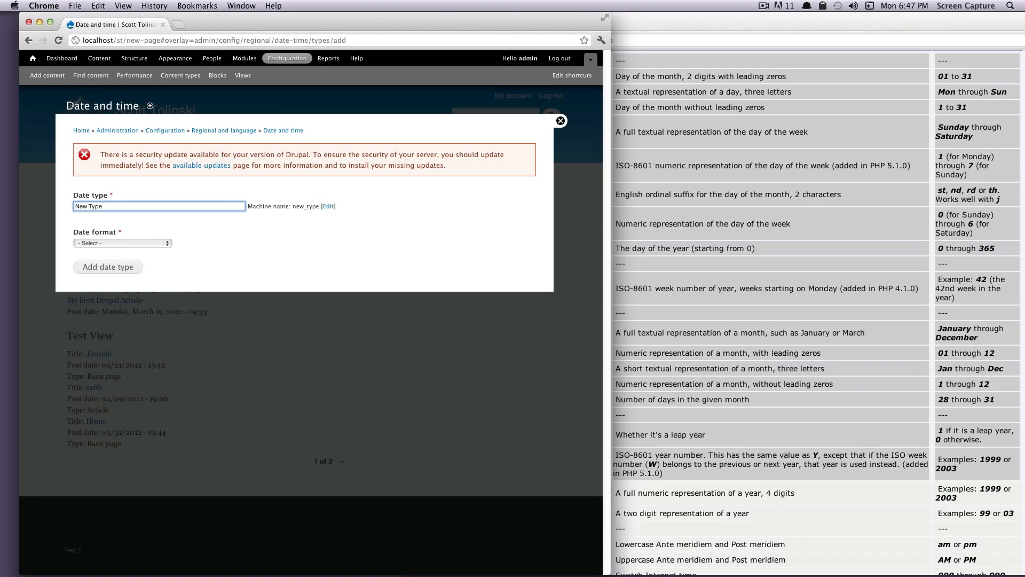
pyautogui.click(99, 243)
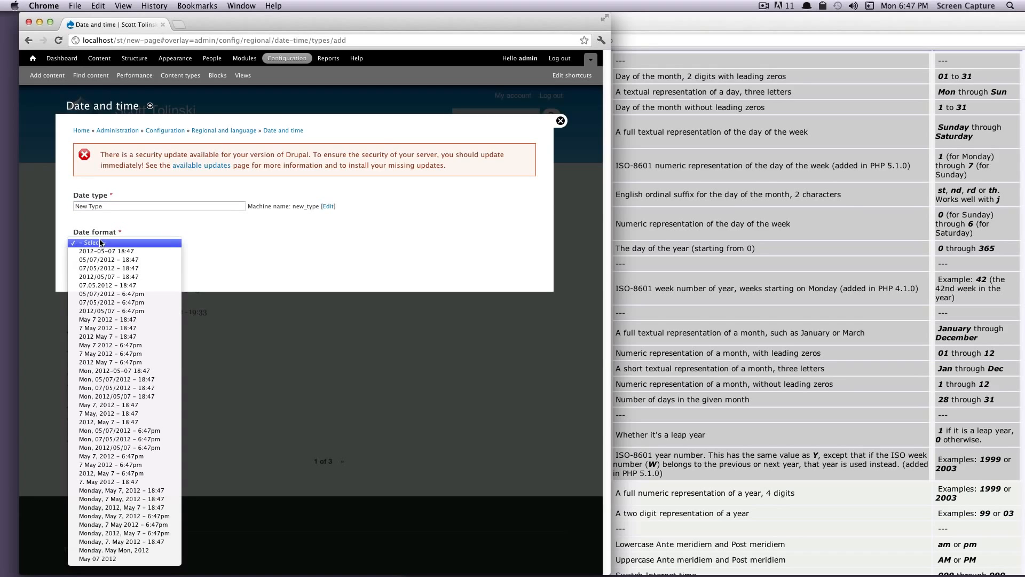
pyautogui.click(124, 560)
pyautogui.click(94, 270)
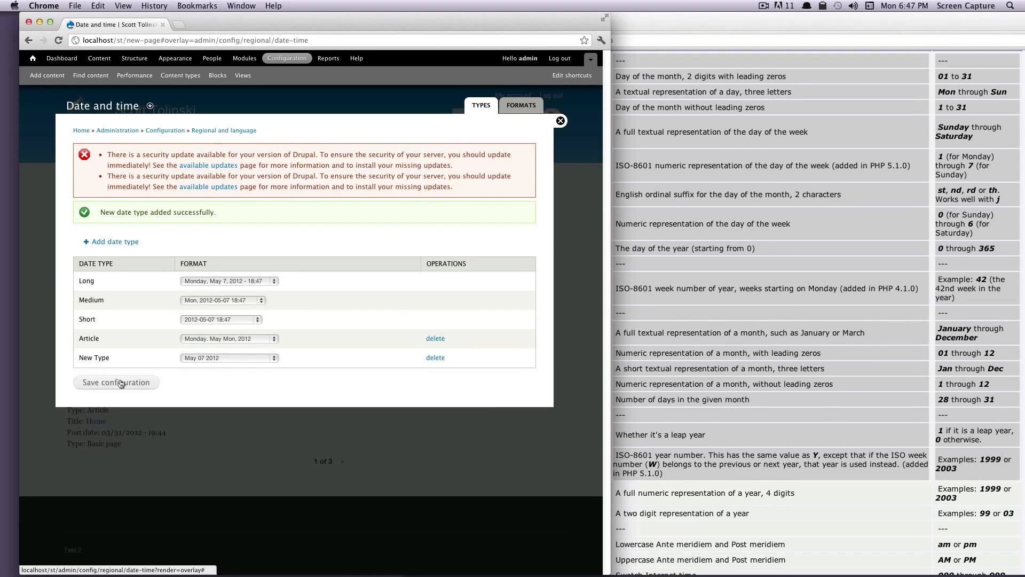
pyautogui.click(121, 382)
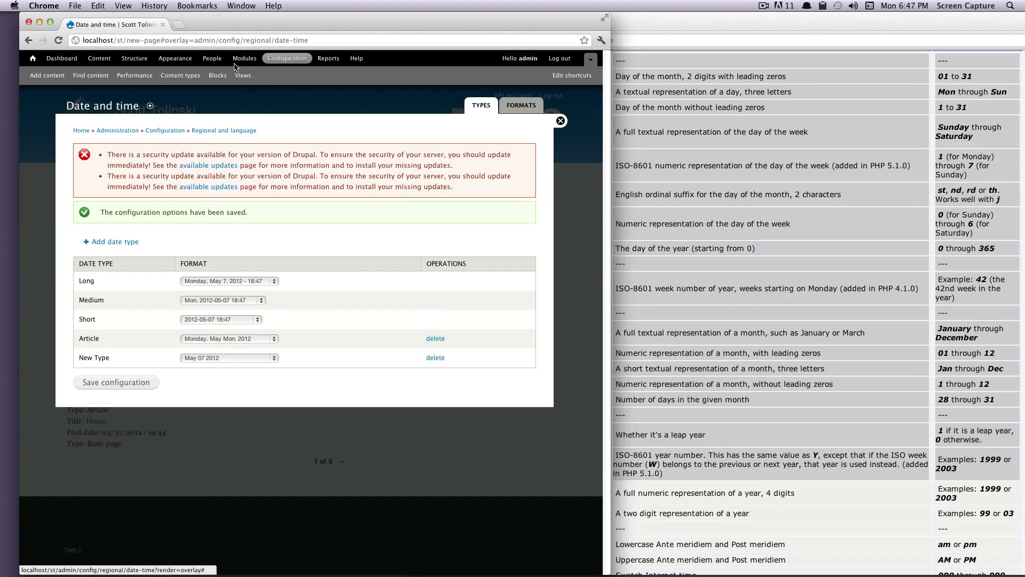
# - Edit the New Page view, set its Post date field to the New Type date format for all displays, and save the view
pyautogui.click(561, 120)
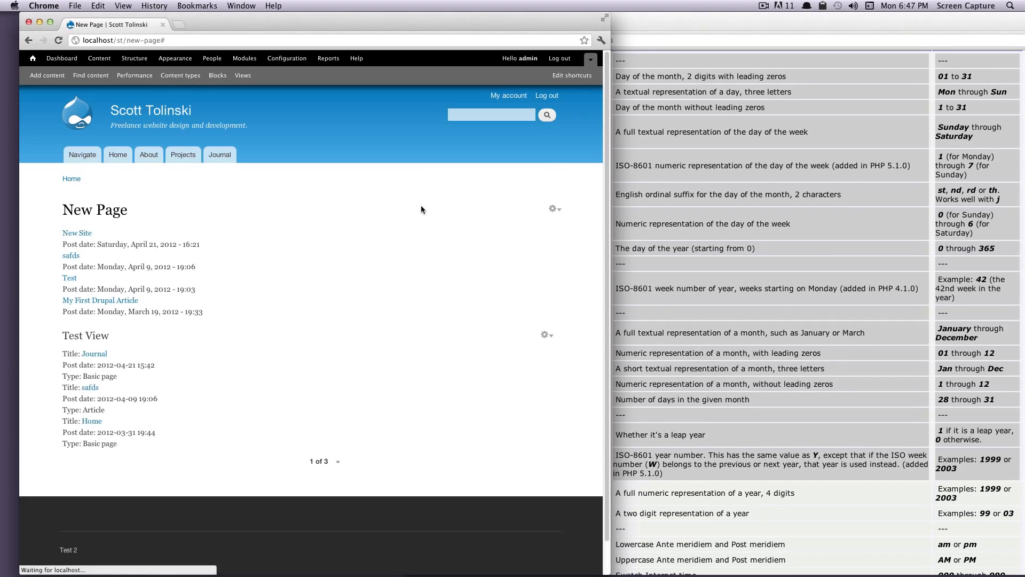
pyautogui.click(555, 208)
pyautogui.click(546, 222)
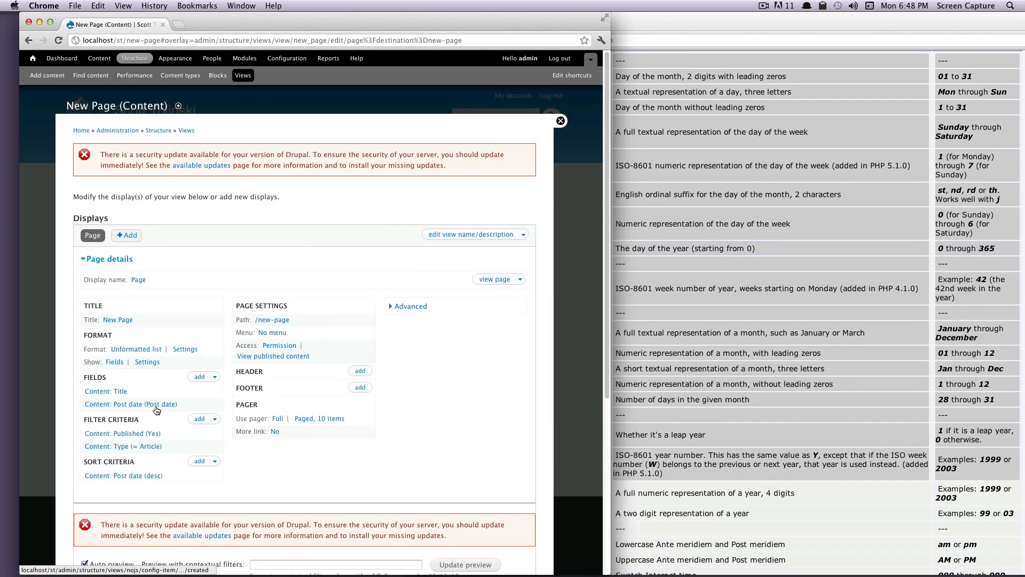
pyautogui.click(158, 404)
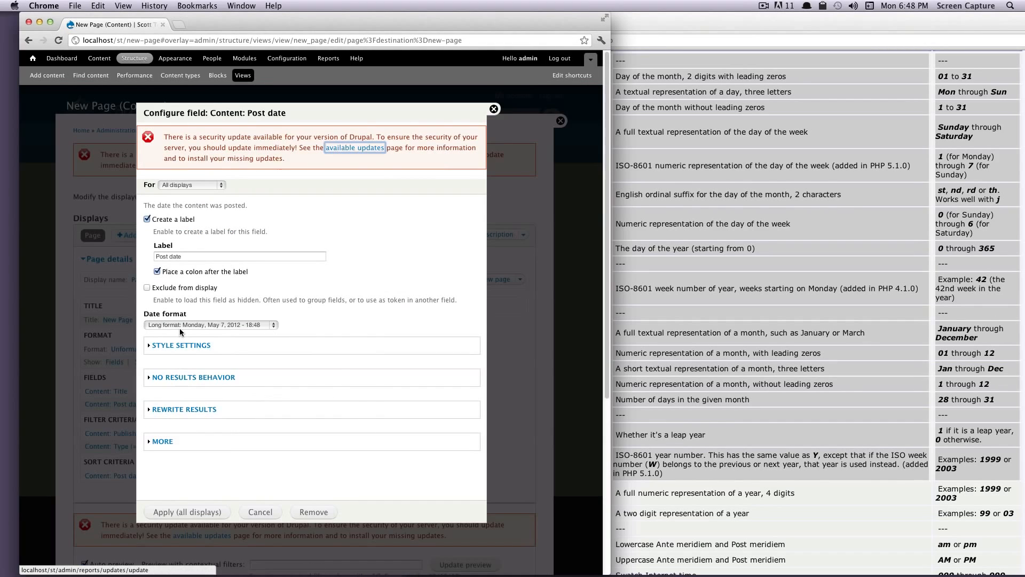
pyautogui.click(180, 324)
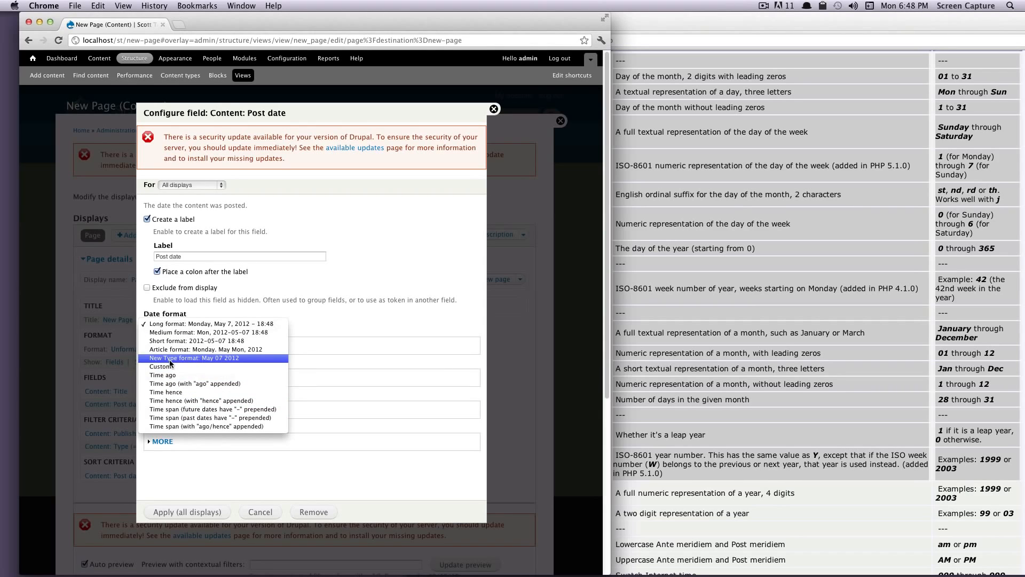
pyautogui.click(204, 358)
pyautogui.click(187, 512)
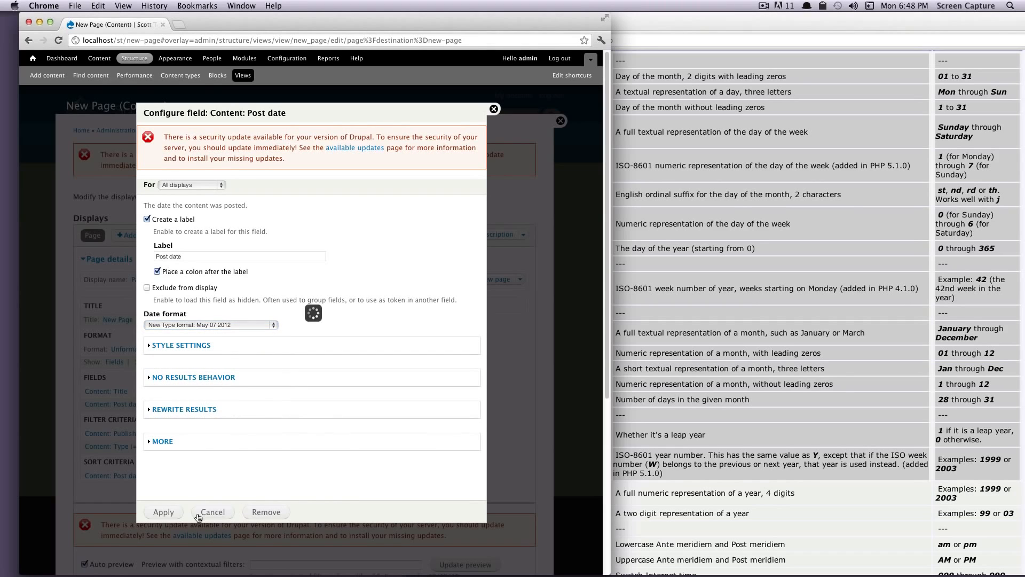
pyautogui.click(473, 233)
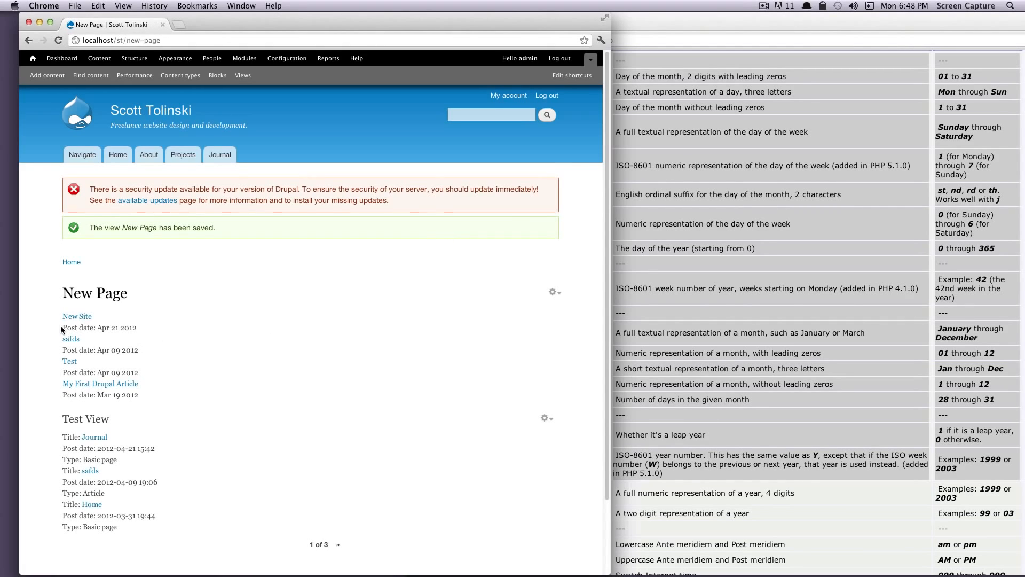
# - Check the post dates on the New Page listing and review the format characters table in the PHP manual
pyautogui.moveTo(63, 328); pyautogui.dragTo(151, 329)
pyautogui.click(99, 327)
pyautogui.scroll(-3, 165, 313)
pyautogui.click(769, 21)
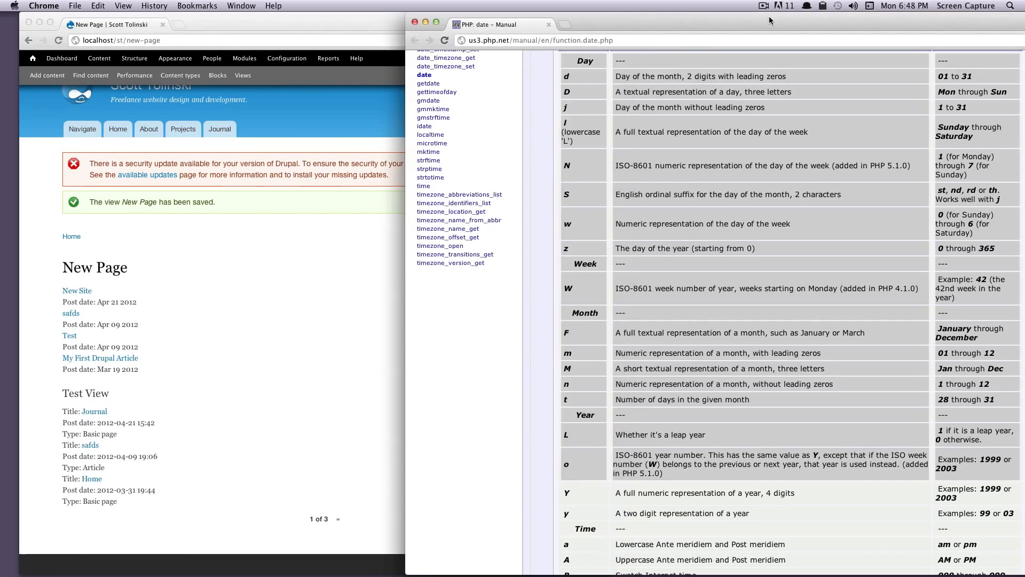
pyautogui.scroll(10, 734, 273)
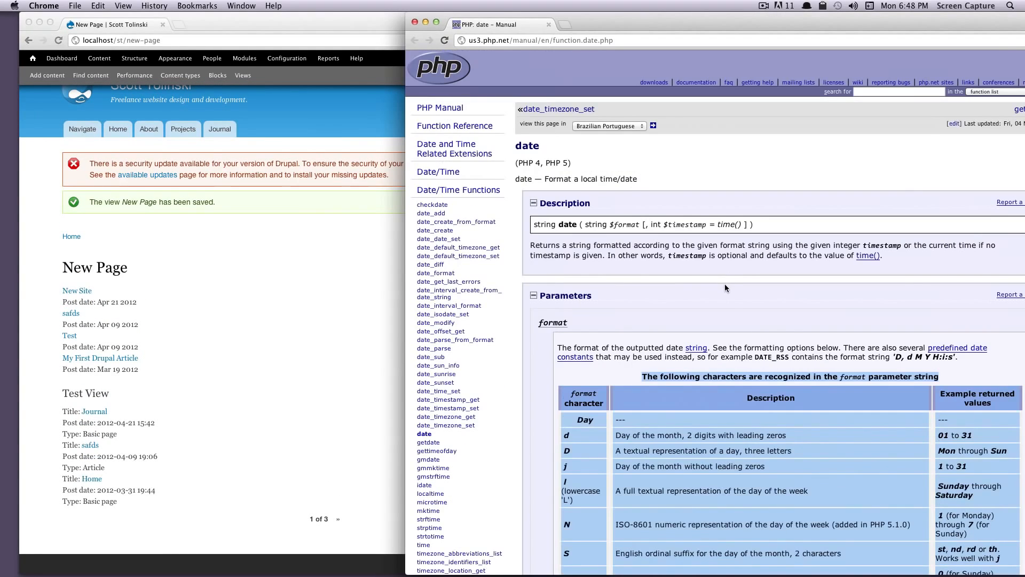
pyautogui.scroll(-2, 715, 286)
pyautogui.click(226, 361)
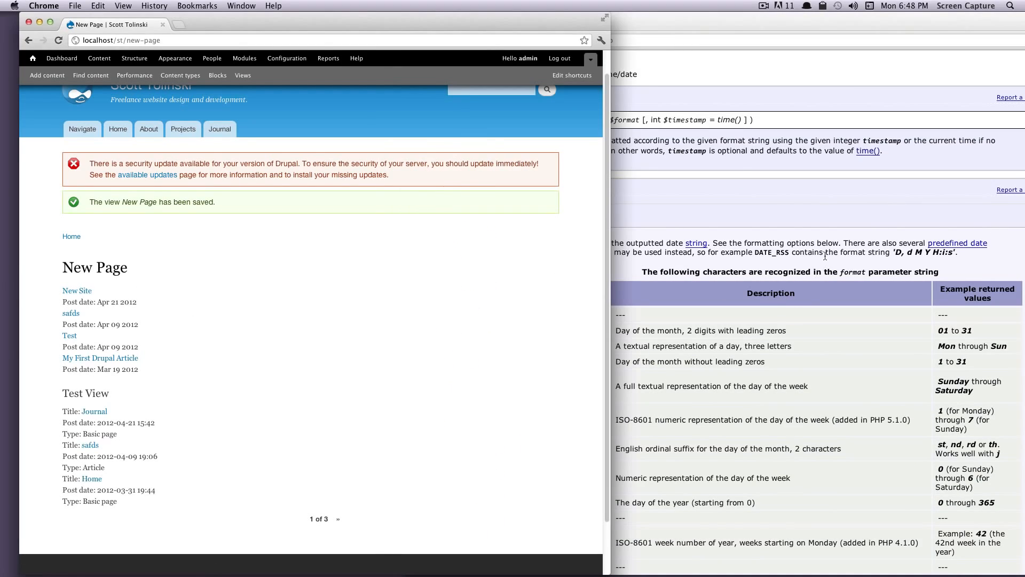
pyautogui.click(819, 287)
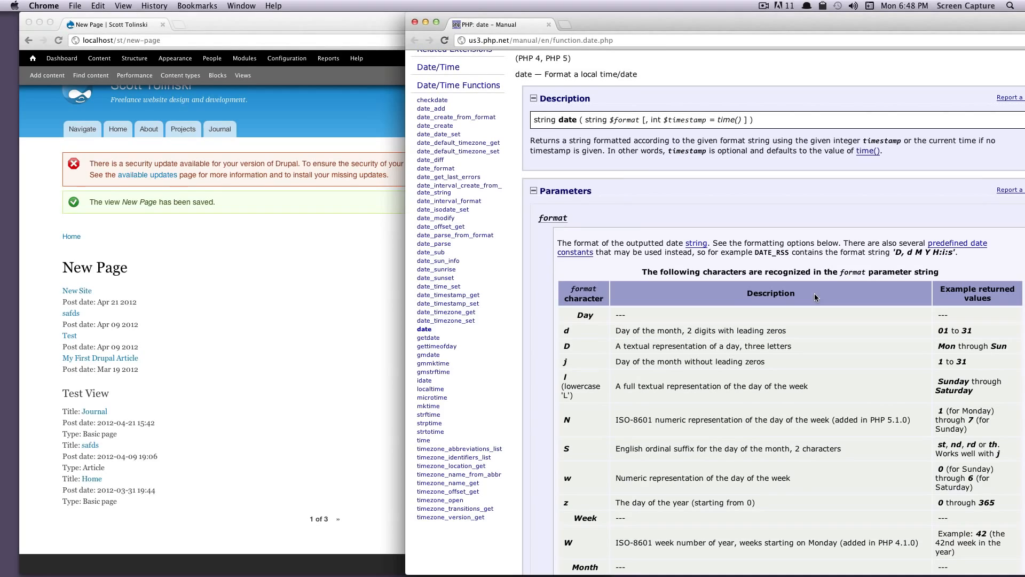